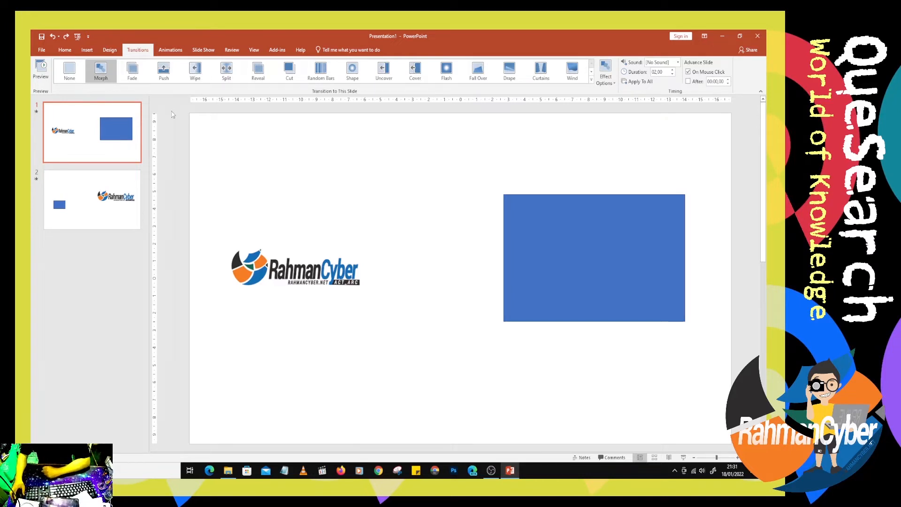
# - Delete the blue rectangle and the logo from slide 2
pyautogui.click(89, 220)
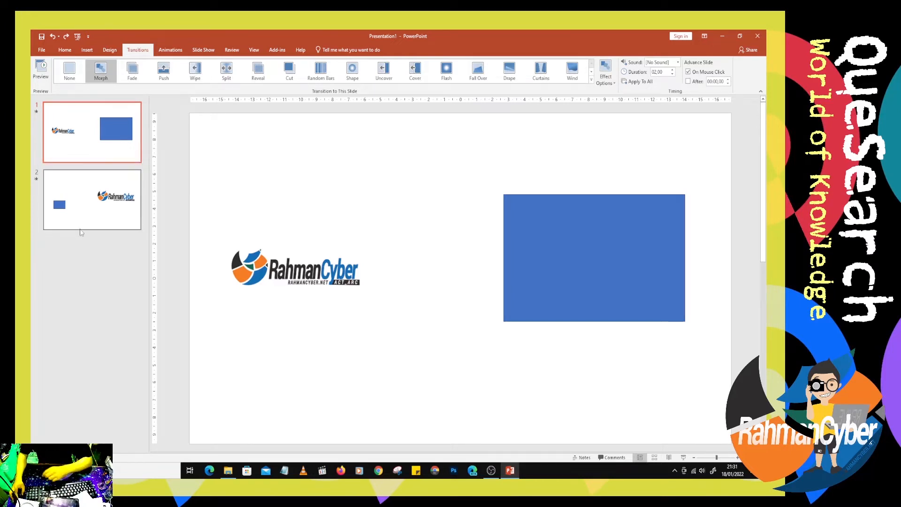
pyautogui.click(274, 287)
pyautogui.press('Delete')
pyautogui.click(511, 267)
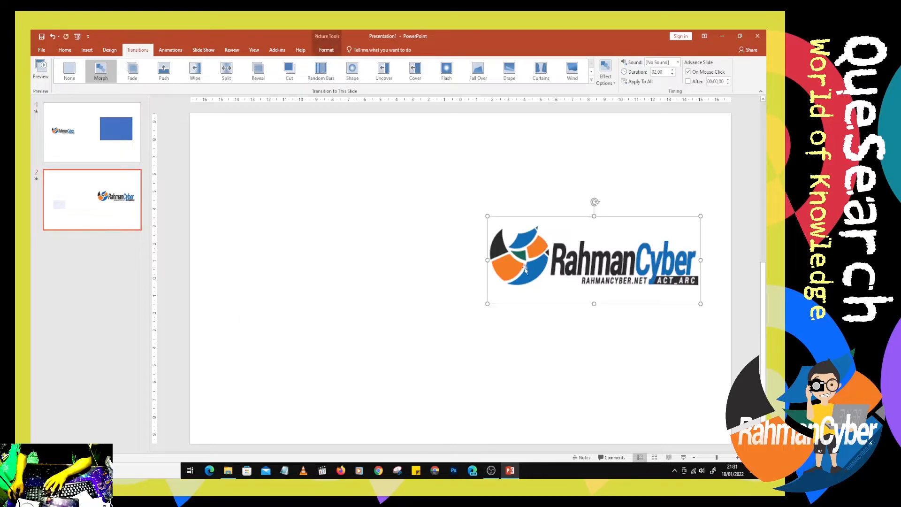
pyautogui.press('Delete')
# - Delete the blue rectangle from slide 1 and move the logo slightly toward the slide's centre
pyautogui.click(106, 145)
pyautogui.click(512, 209)
pyautogui.press('Delete')
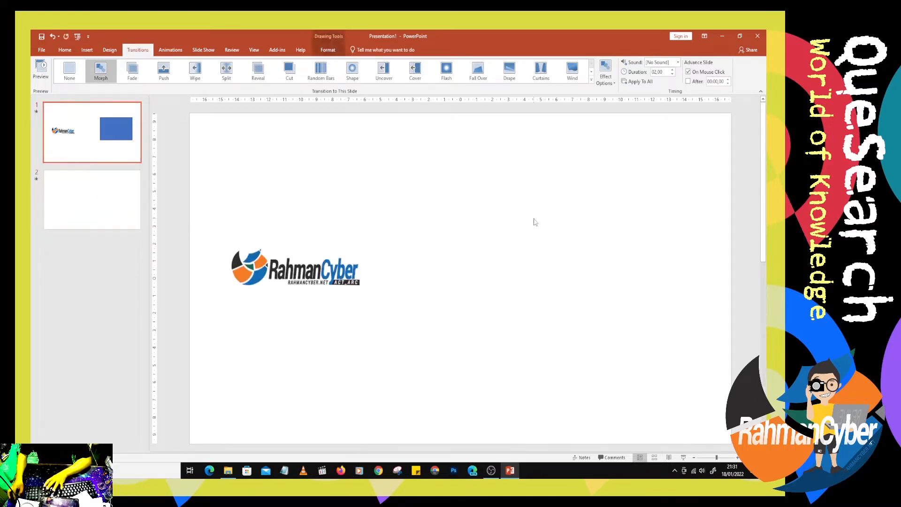
pyautogui.click(307, 281)
pyautogui.moveTo(307, 281); pyautogui.dragTo(344, 271)
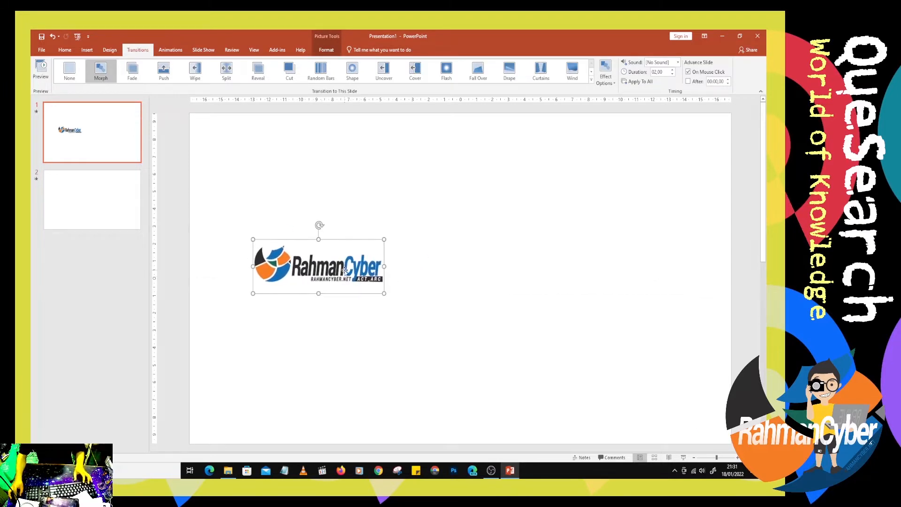
# - Paste a copy of the logo onto slide 2, move it to the slide's right half and enlarge it
pyautogui.click(107, 190)
pyautogui.hotkey('ctrl', 'v')
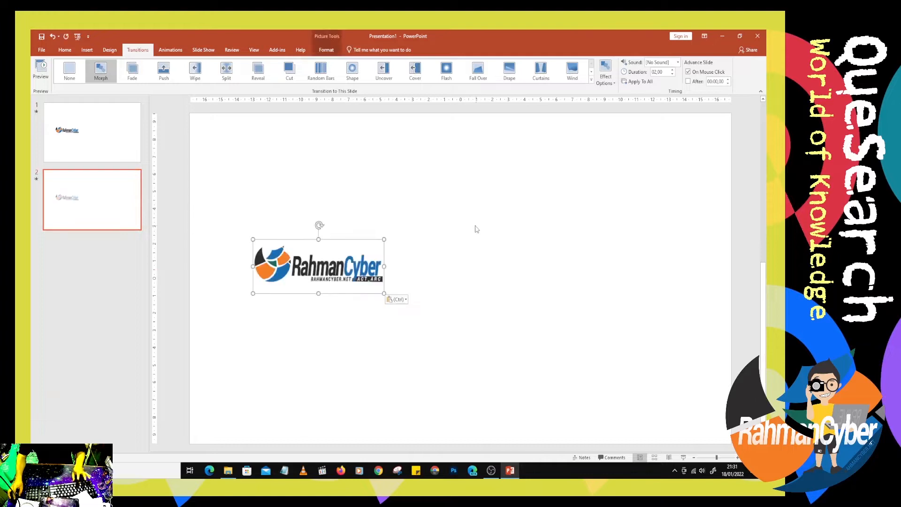
pyautogui.moveTo(362, 264); pyautogui.dragTo(629, 261)
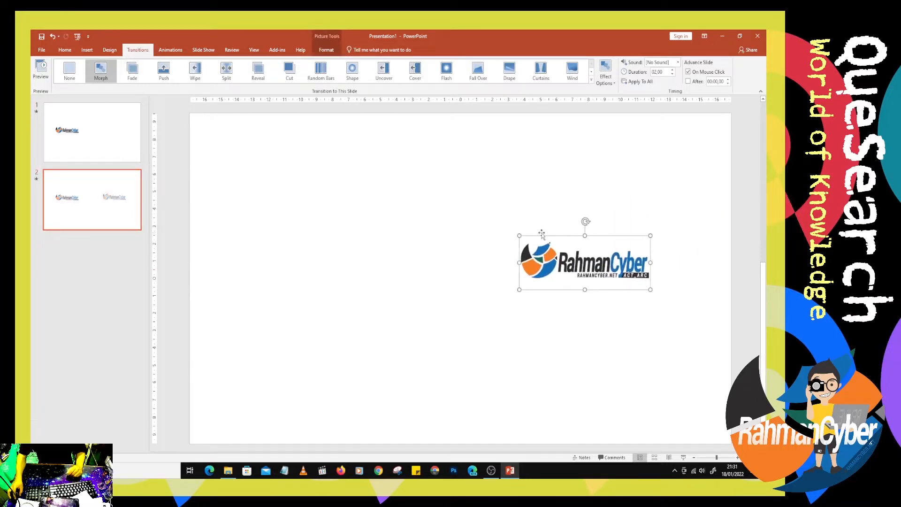
pyautogui.moveTo(520, 236); pyautogui.dragTo(554, 271)
# - Apply the Morph transition to slide 1 and slide 2
pyautogui.click(103, 144)
pyautogui.click(101, 80)
pyautogui.click(102, 188)
pyautogui.click(98, 70)
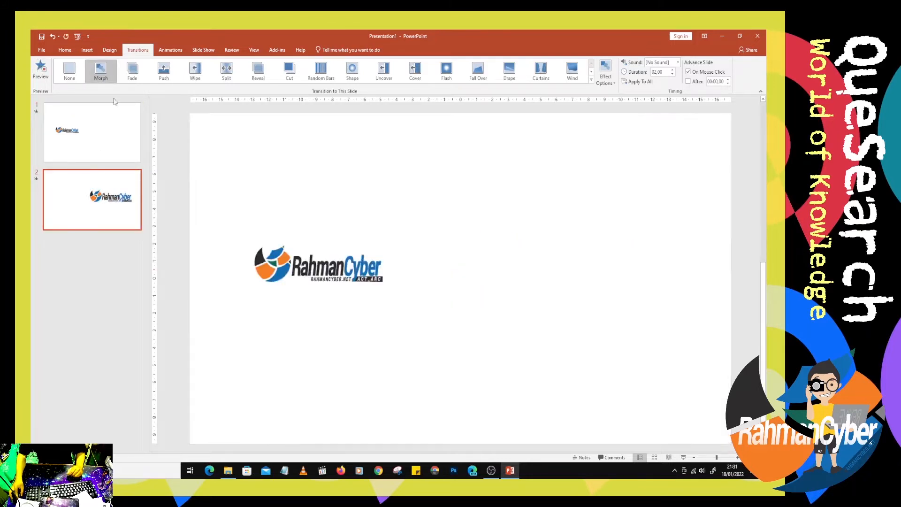
# - Reapply the Morph transition to slide 1 and play the slide show from the beginning
pyautogui.click(108, 123)
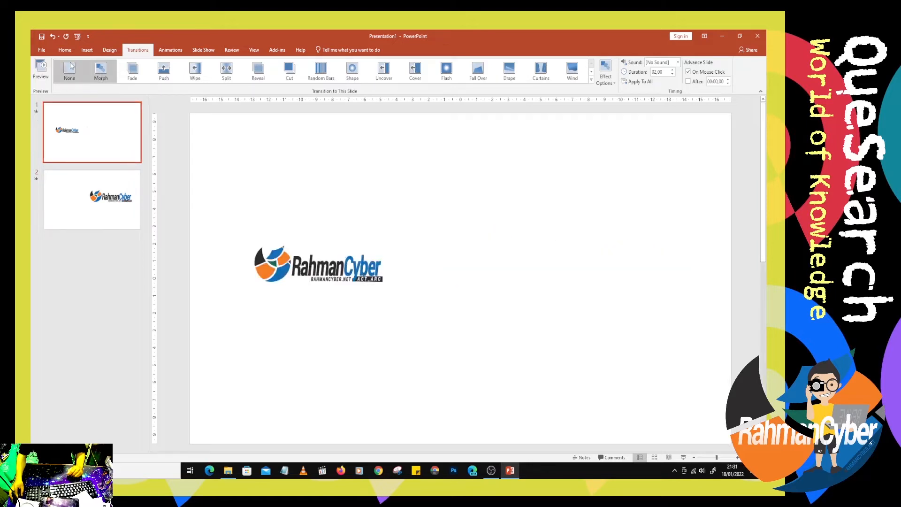
pyautogui.click(95, 205)
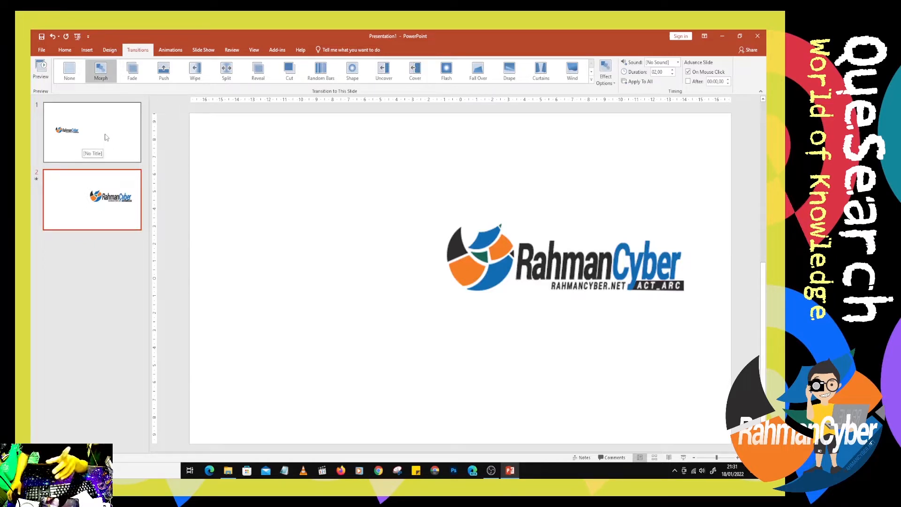
pyautogui.click(106, 137)
pyautogui.click(108, 70)
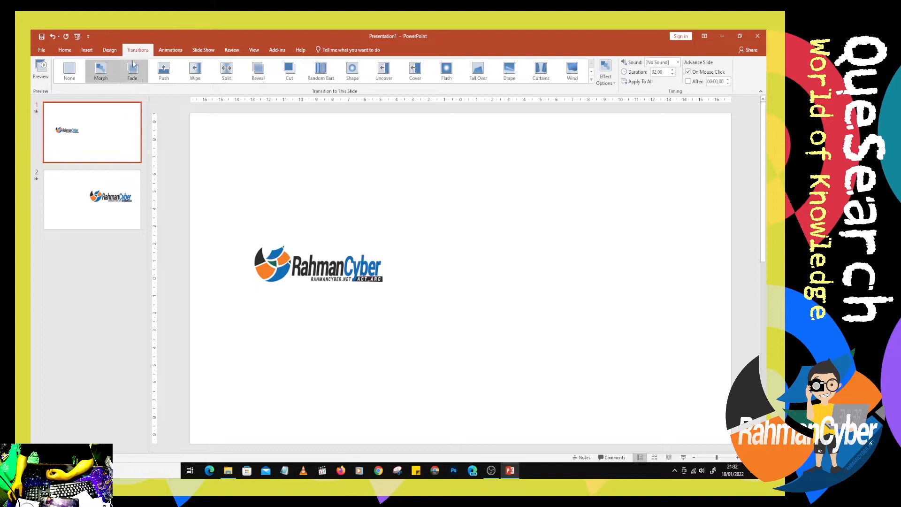
pyautogui.click(77, 38)
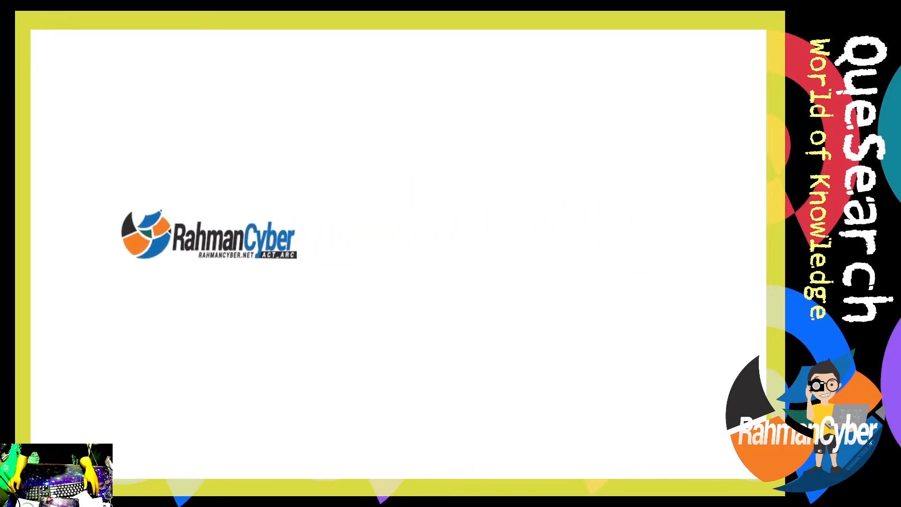
pyautogui.press('Escape')
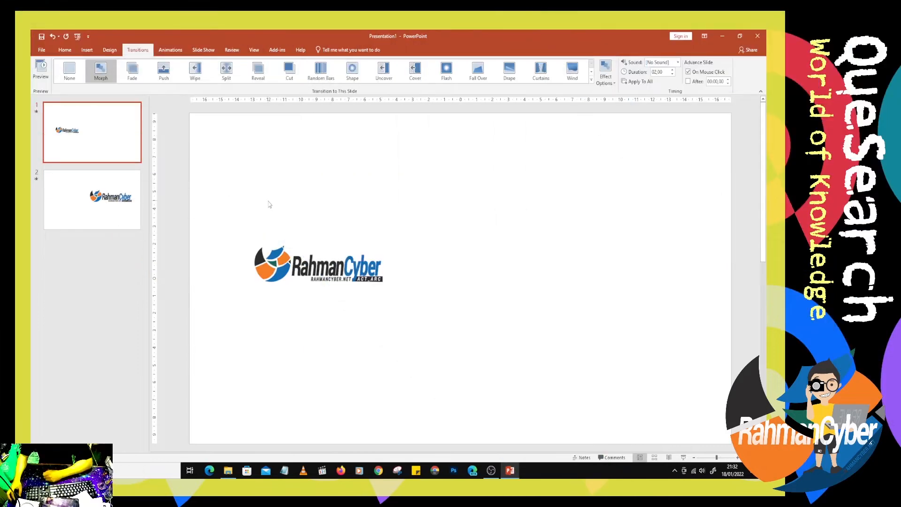
# - Replace the logo on slide 2 with the RahmanCyber "REVIVE!" logo image from File Explorer
pyautogui.click(128, 215)
pyautogui.click(604, 253)
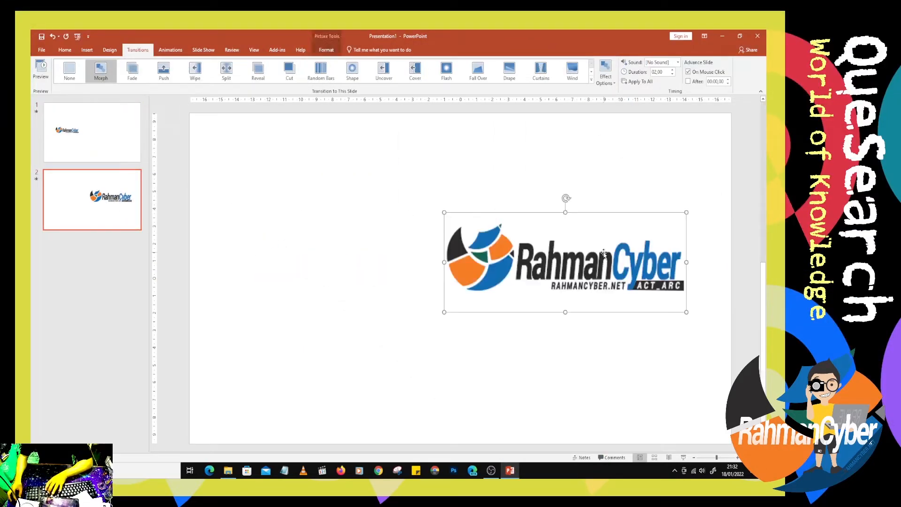
pyautogui.press('Delete')
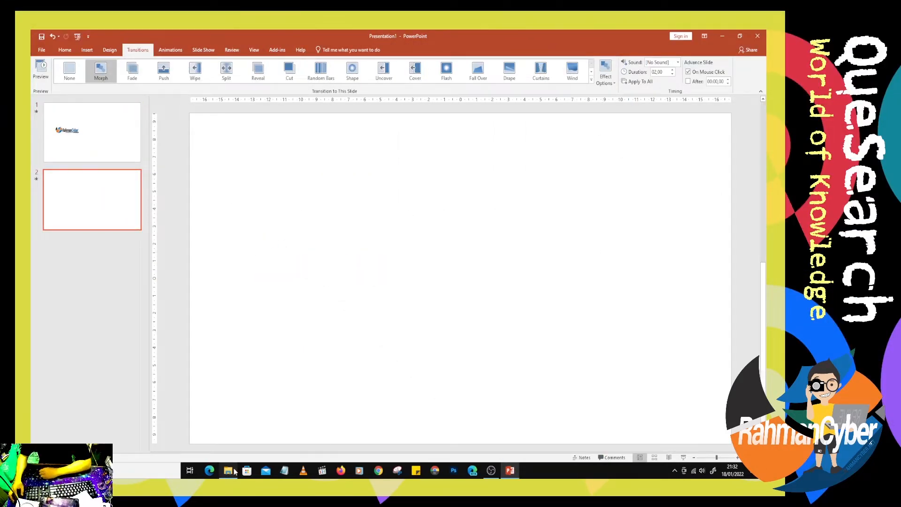
pyautogui.click(229, 471)
pyautogui.moveTo(247, 102); pyautogui.dragTo(517, 477)
pyautogui.moveTo(534, 306); pyautogui.dragTo(533, 305)
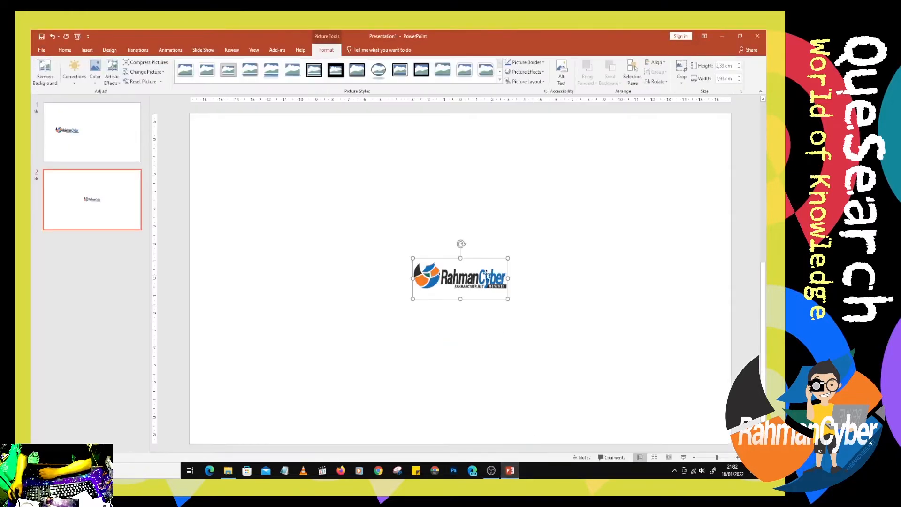
# - Enlarge the "REVIVE!" logo and place it in the right half of slide 2
pyautogui.moveTo(485, 274); pyautogui.dragTo(609, 230)
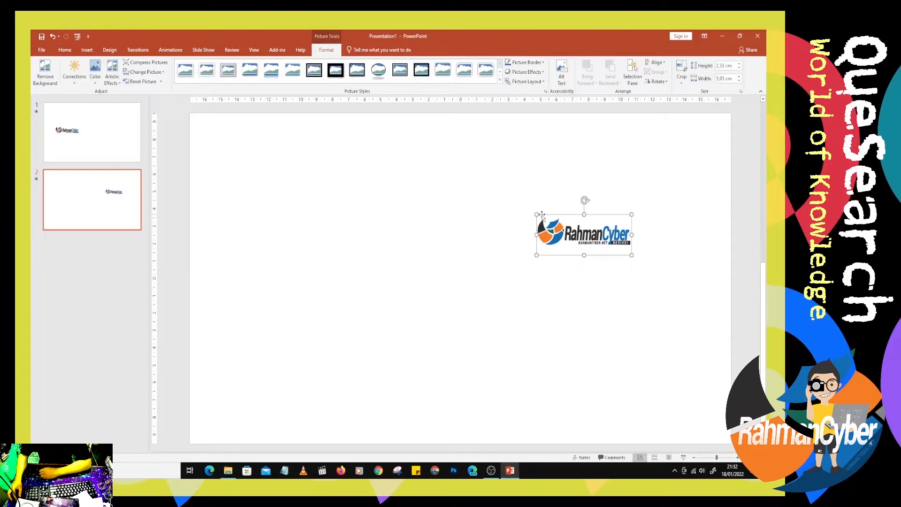
pyautogui.moveTo(537, 214); pyautogui.dragTo(408, 145)
pyautogui.moveTo(519, 200); pyautogui.dragTo(570, 285)
# - Copy the "ACT_ARC" logo from slide 1 to slide 2 and place it over the "REVIVE!" logo
pyautogui.click(83, 134)
pyautogui.click(105, 185)
pyautogui.click(99, 134)
pyautogui.click(282, 272)
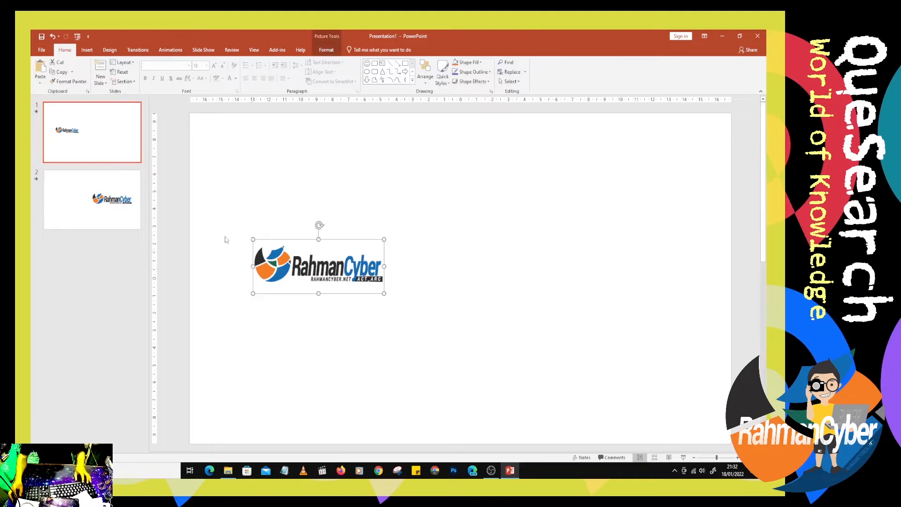
pyautogui.click(95, 209)
pyautogui.hotkey('ctrl', 'v')
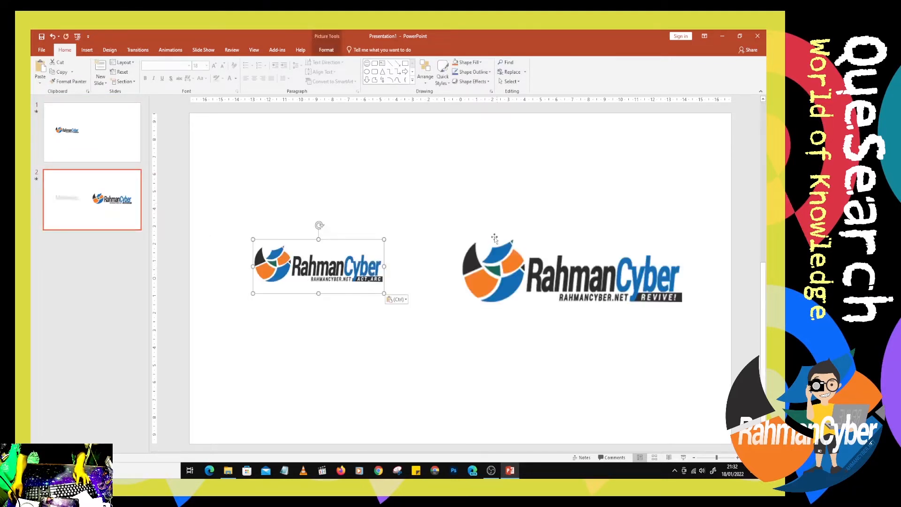
pyautogui.moveTo(358, 269); pyautogui.dragTo(558, 303)
# - Bring the "REVIVE!" logo to the front so it covers the "ACT_ARC" copy, and play the slide show
pyautogui.click(625, 278)
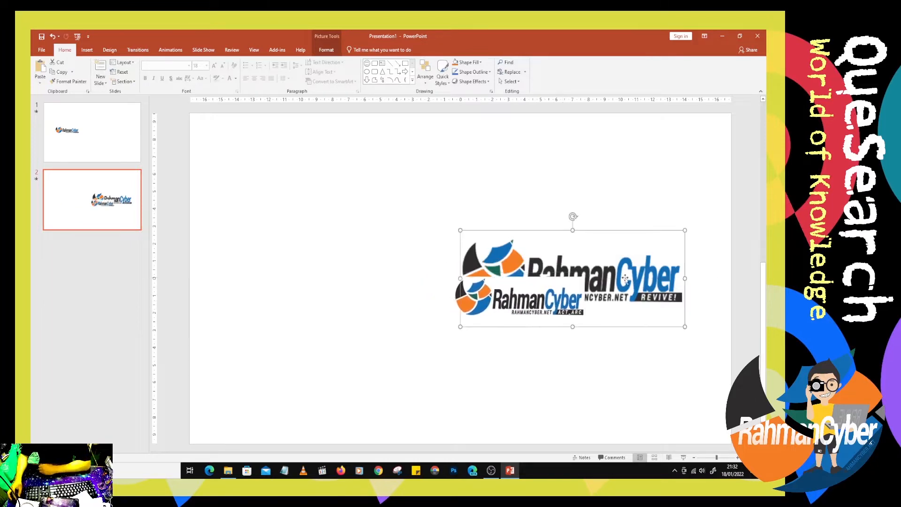
pyautogui.rightClick(626, 278)
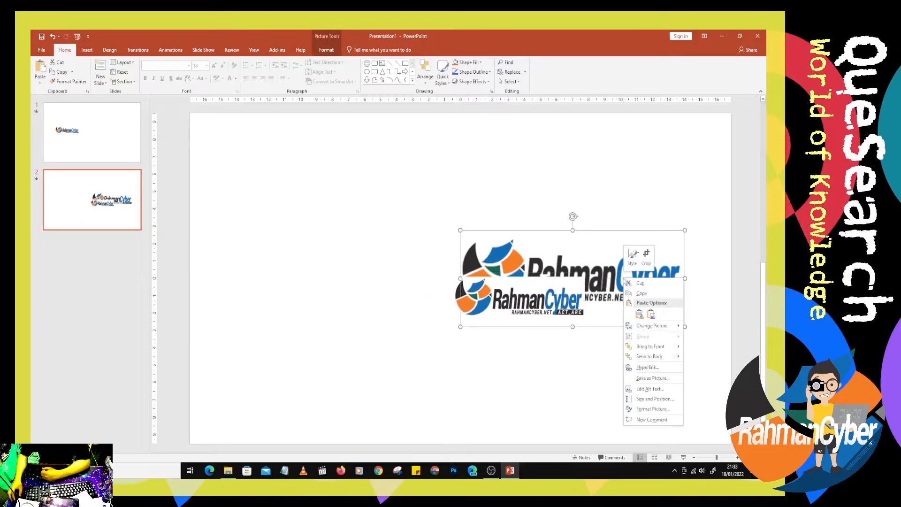
pyautogui.click(667, 349)
pyautogui.moveTo(558, 288)
pyautogui.mouseDown()
pyautogui.moveTo(554, 323)
pyautogui.moveTo(491, 319)
pyautogui.moveTo(527, 183)
pyautogui.moveTo(497, 234)
pyautogui.moveTo(565, 246)
pyautogui.moveTo(560, 275)
pyautogui.mouseUp()
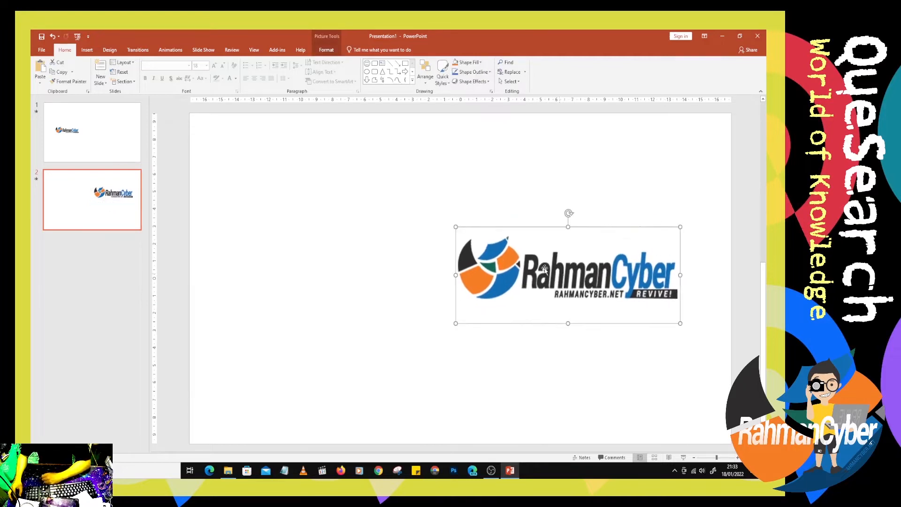
pyautogui.click(78, 37)
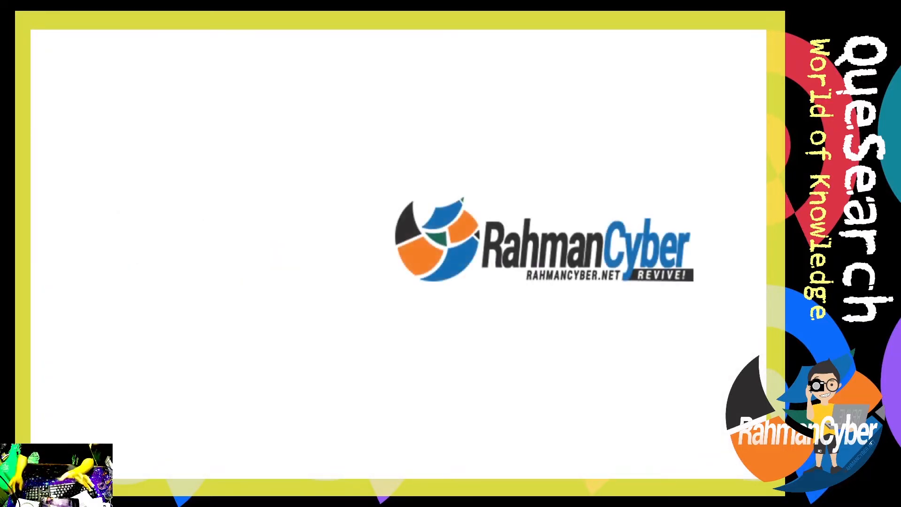
pyautogui.press('Escape')
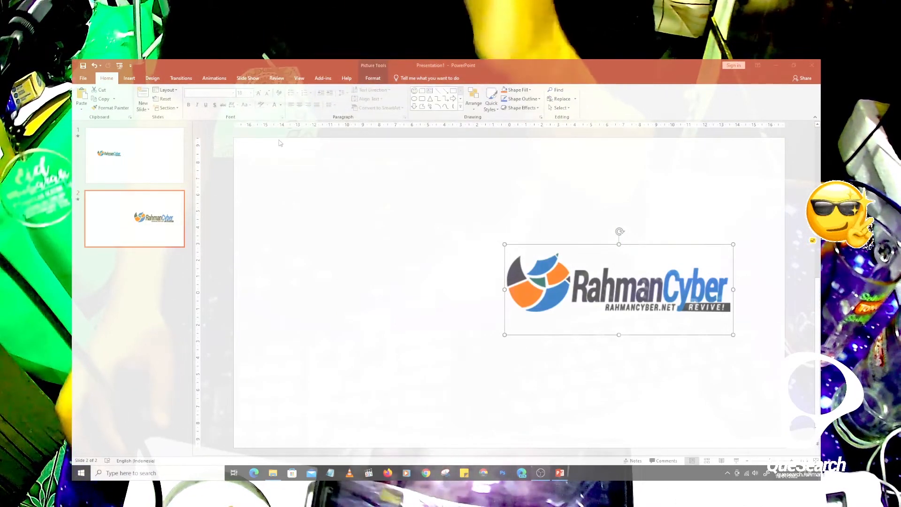
# - Draw a large rectangle on slide 1 in the empty area beside the logo
pyautogui.click(130, 78)
pyautogui.click(204, 112)
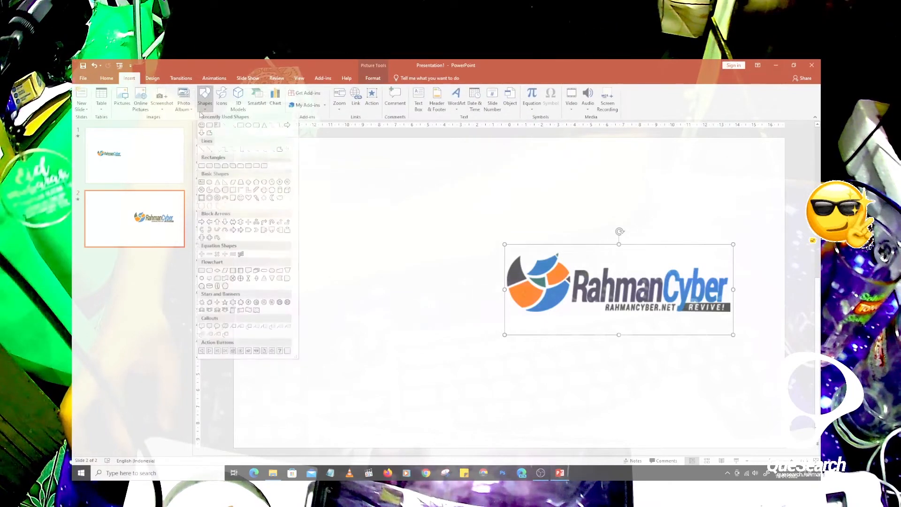
pyautogui.click(163, 139)
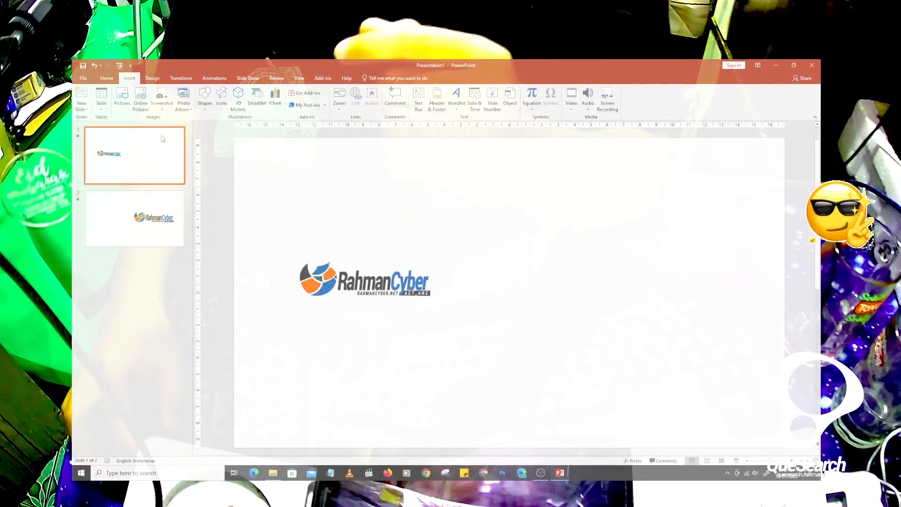
pyautogui.click(204, 99)
pyautogui.click(241, 127)
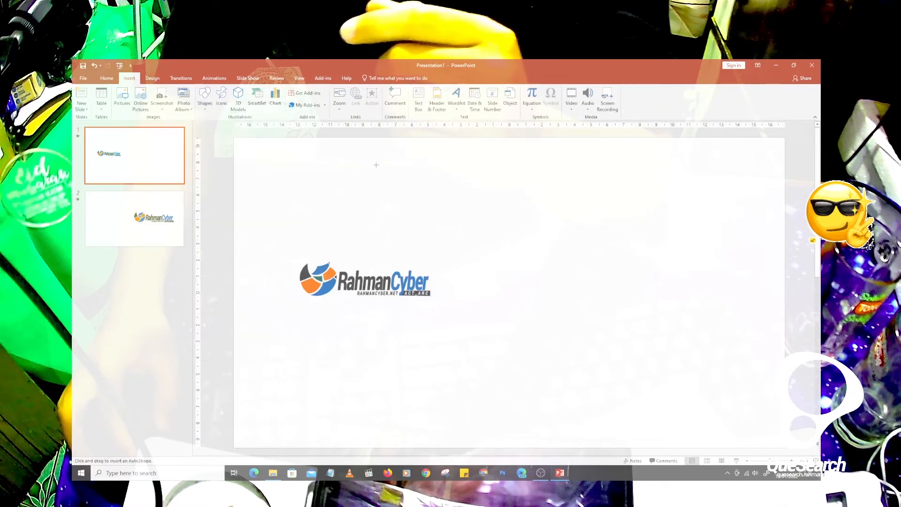
pyautogui.moveTo(510, 208); pyautogui.dragTo(739, 345)
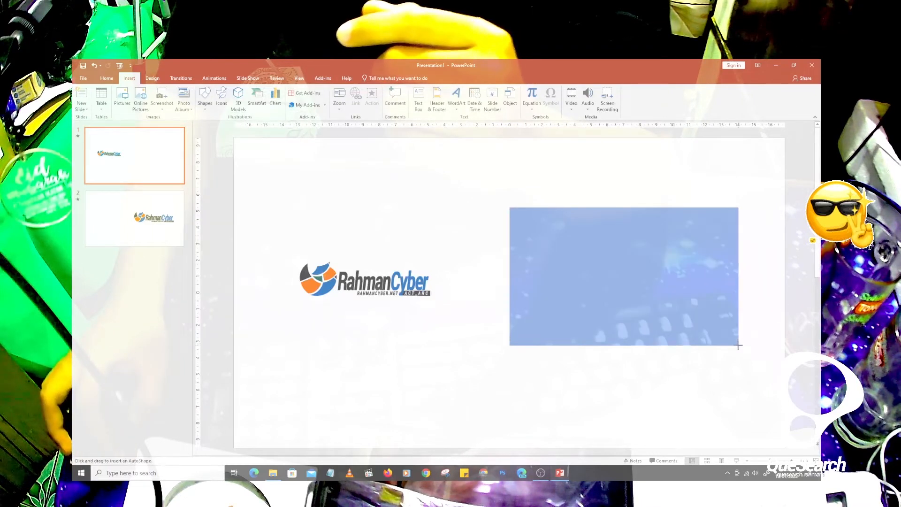
# - Draw a hexagon about 10 cm wide and 8.1 cm high on slide 2, left of the "REVIVE!" logo
pyautogui.click(151, 224)
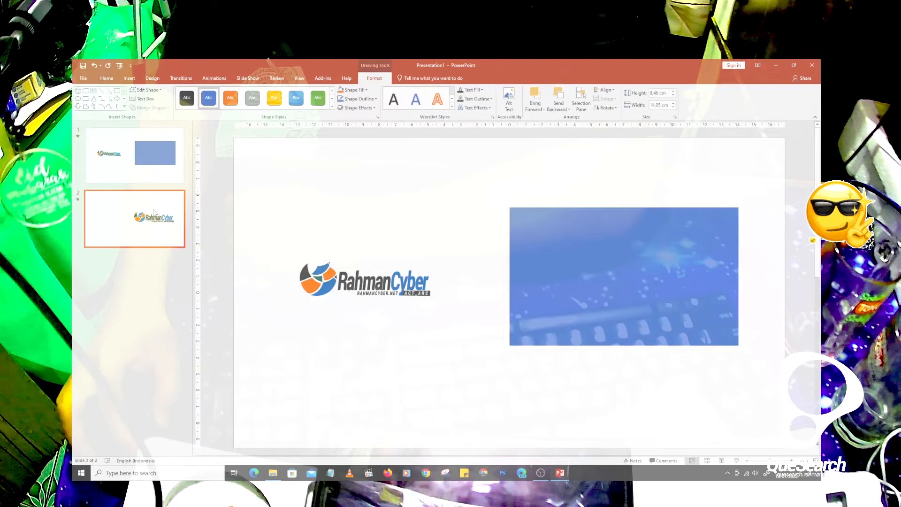
pyautogui.click(128, 78)
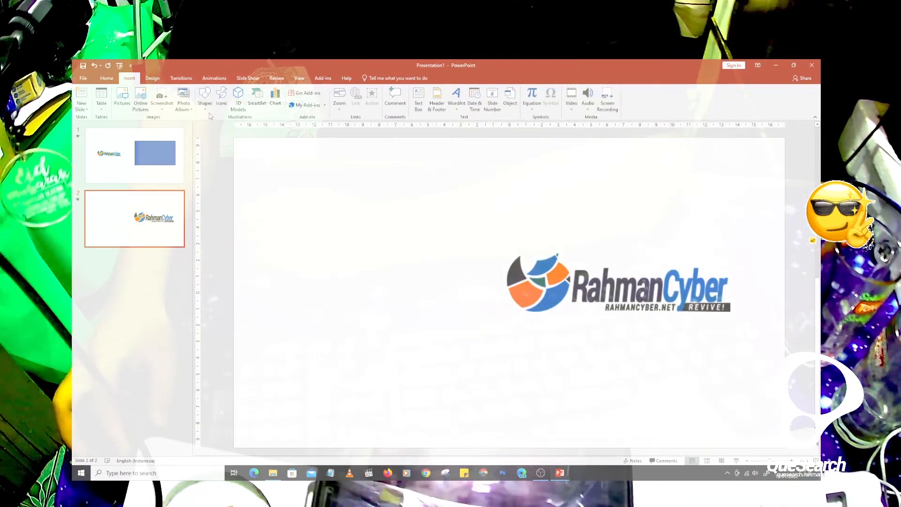
pyautogui.click(205, 98)
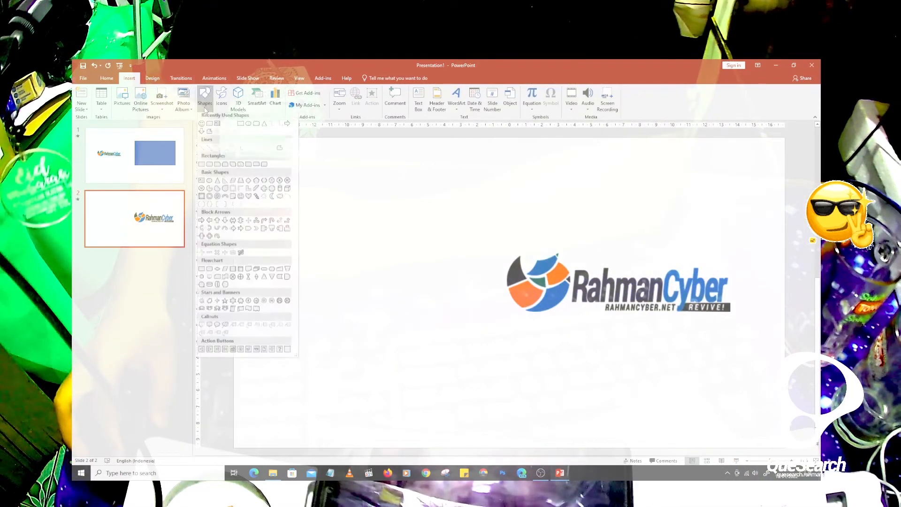
pyautogui.click(264, 183)
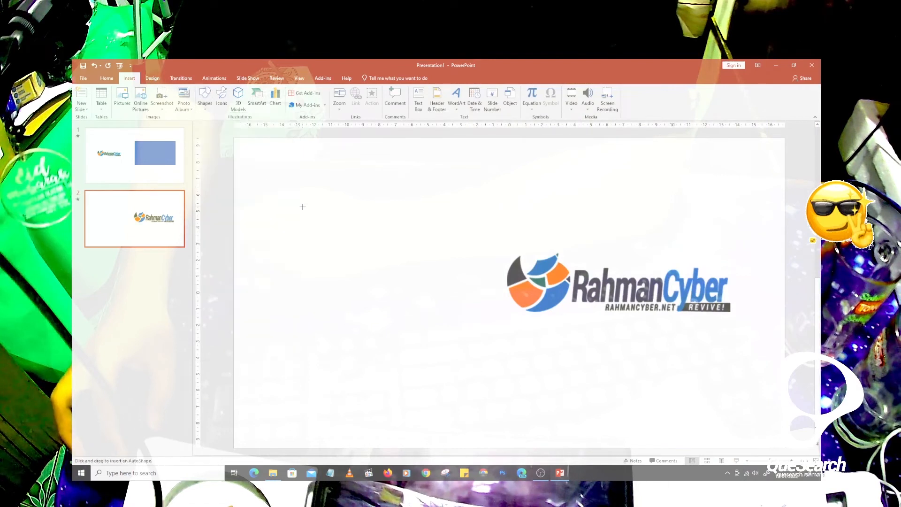
pyautogui.moveTo(268, 209); pyautogui.dragTo(432, 341)
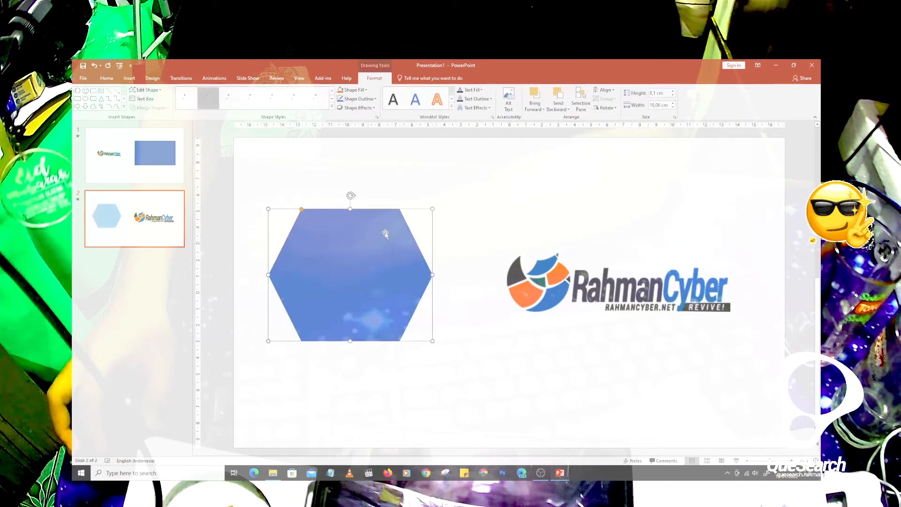
# - Play the slide show from the beginning to preview the rectangle-to-hexagon transition, and return to slide 2
pyautogui.click(121, 67)
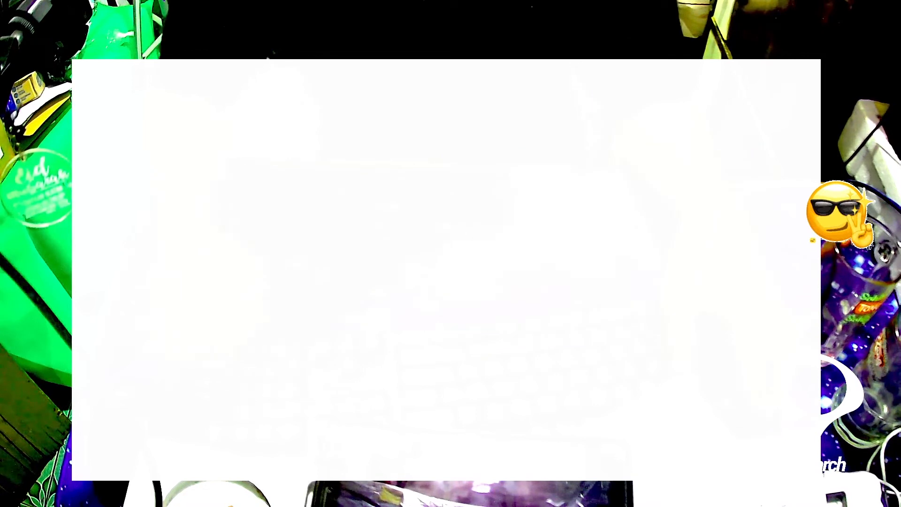
pyautogui.press('Escape')
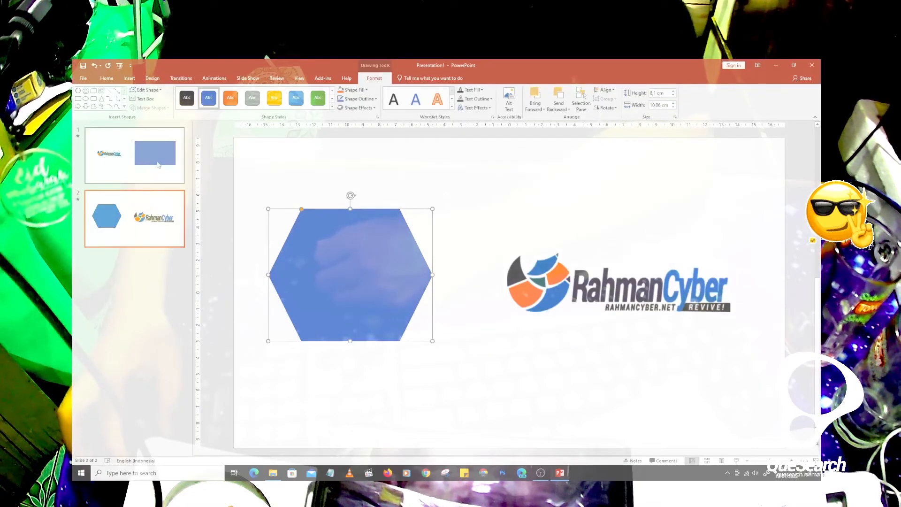
pyautogui.click(172, 232)
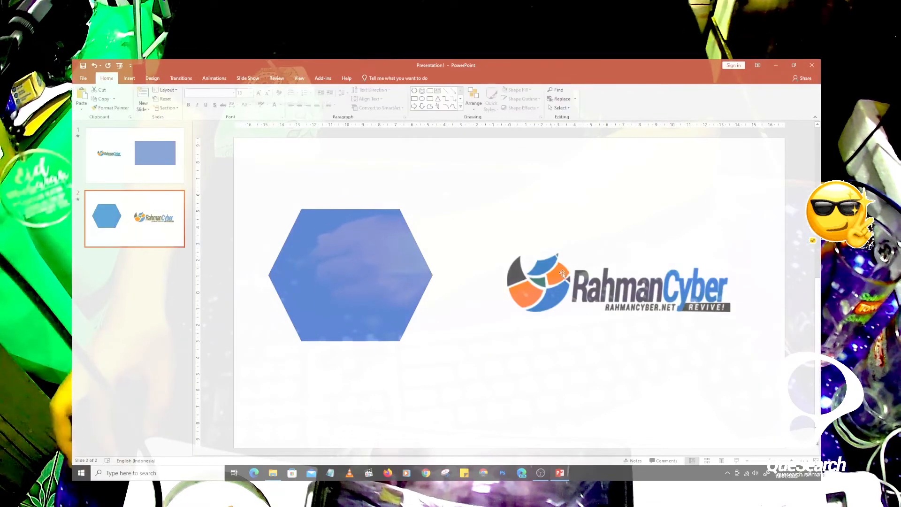
# - Replace the "REVIVE!" logo on slide 2 with an enlarged copy of slide 1's "ACT_ARC" logo, placed beside the hexagon
pyautogui.click(606, 287)
pyautogui.press('Delete')
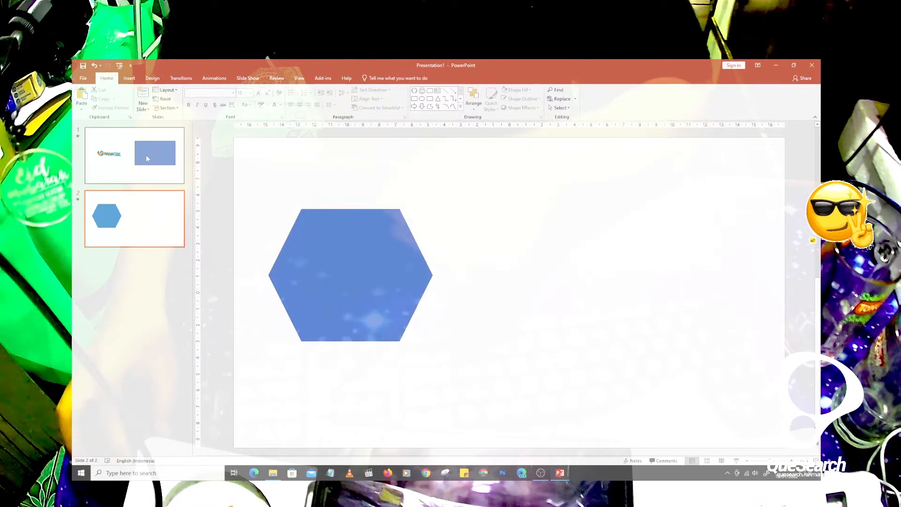
pyautogui.click(147, 156)
pyautogui.click(341, 290)
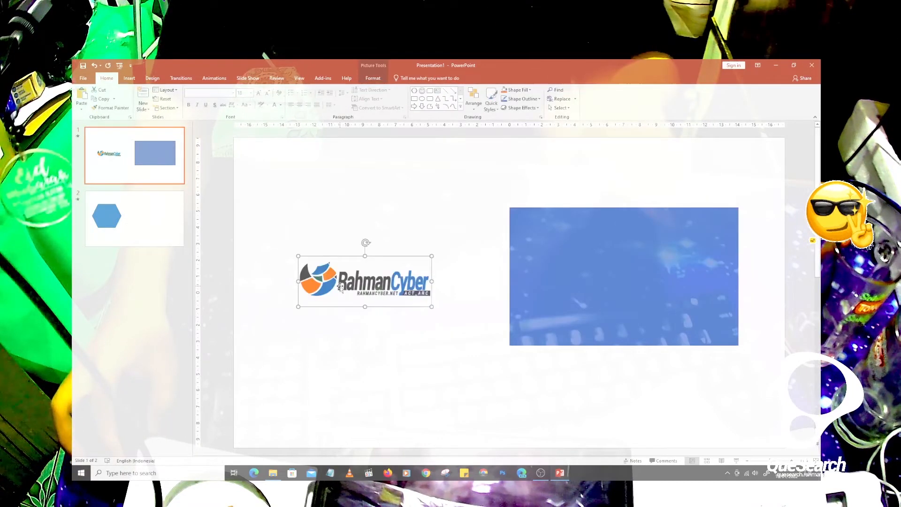
pyautogui.scroll(-1, 419, 251)
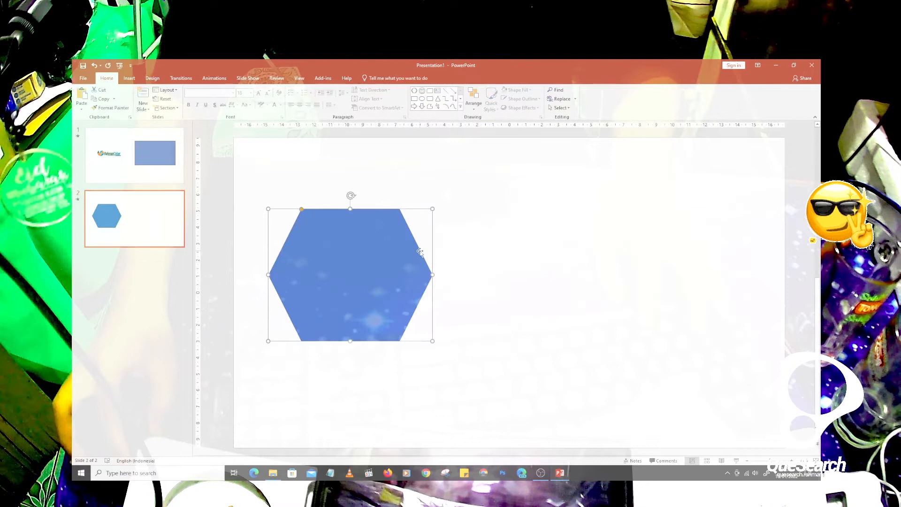
pyautogui.click(504, 229)
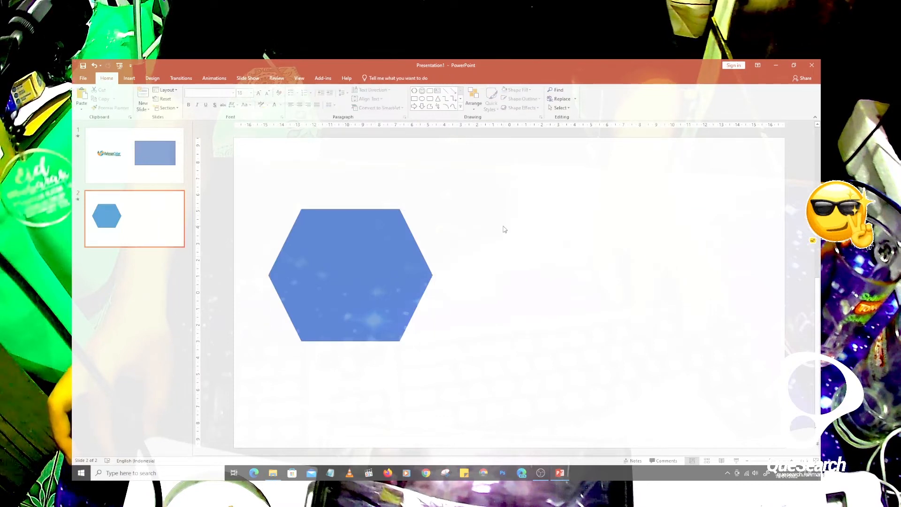
pyautogui.hotkey('ctrl', 'v')
pyautogui.moveTo(373, 295); pyautogui.dragTo(662, 292)
pyautogui.moveTo(585, 252); pyautogui.dragTo(478, 208)
pyautogui.moveTo(536, 246); pyautogui.dragTo(559, 265)
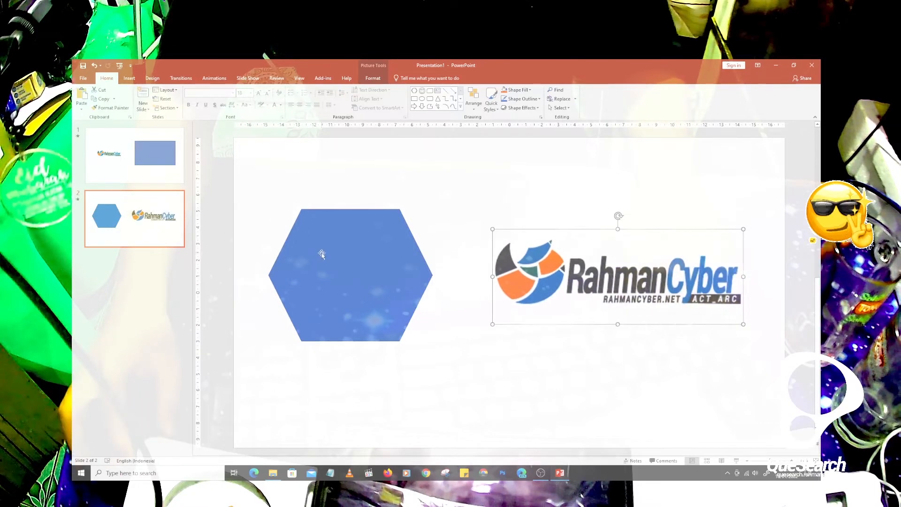
# - Replace the hexagon on slide 2 with a copy of the blue rectangle from slide 1
pyautogui.click(323, 254)
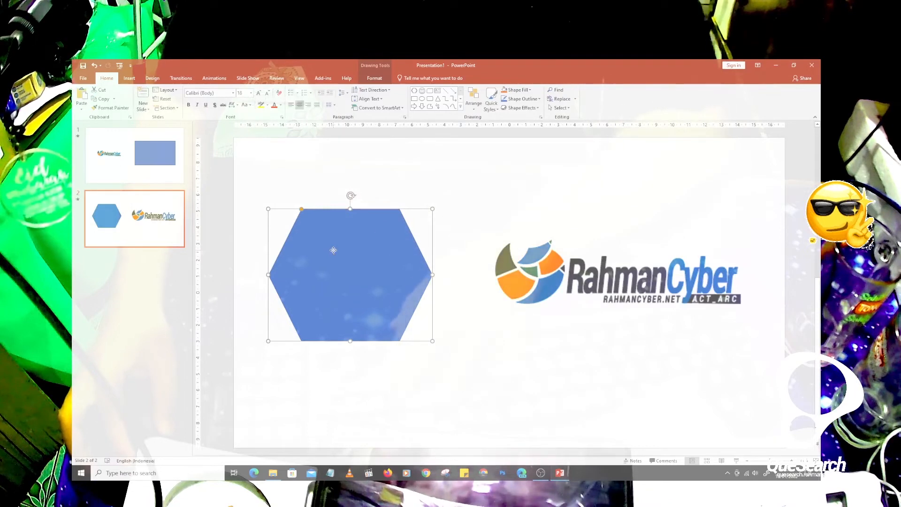
pyautogui.press('Delete')
pyautogui.hotkey('ctrl', 'z')
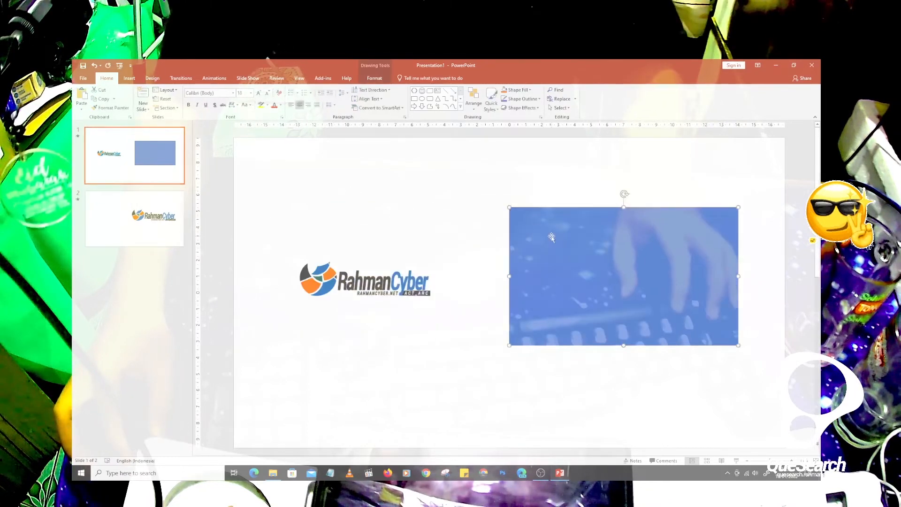
pyautogui.click(175, 238)
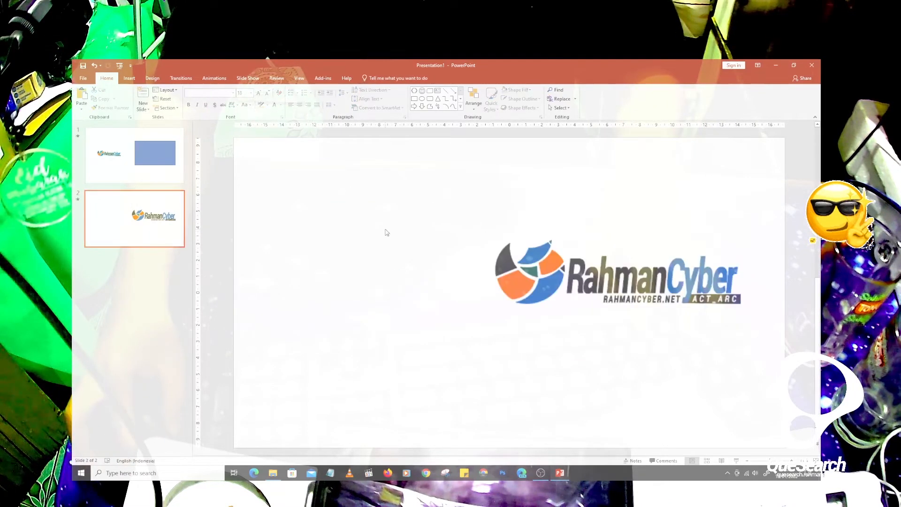
pyautogui.hotkey('ctrl', 'v')
# - Move the copied rectangle left of the logo and shrink it to an upright bar about 1.38 cm wide and 6.88 cm high
pyautogui.moveTo(610, 260); pyautogui.dragTo(366, 271)
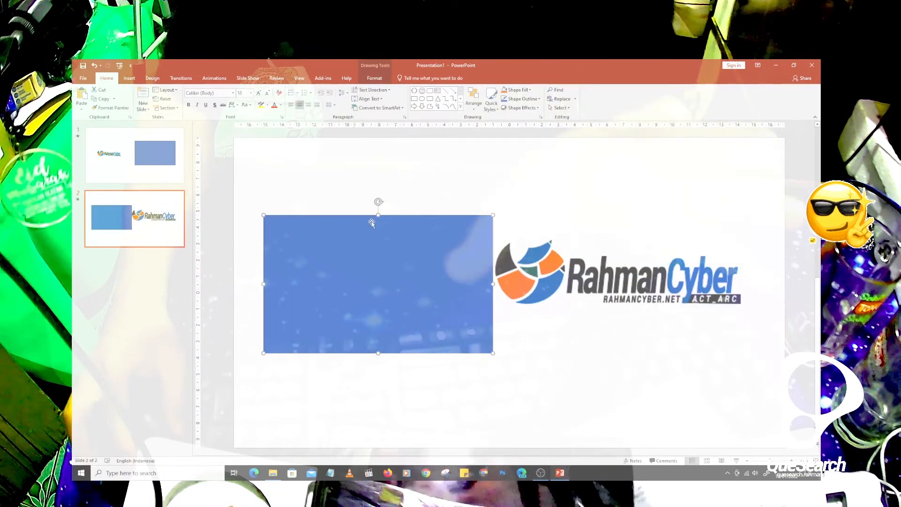
pyautogui.moveTo(494, 284); pyautogui.dragTo(301, 258)
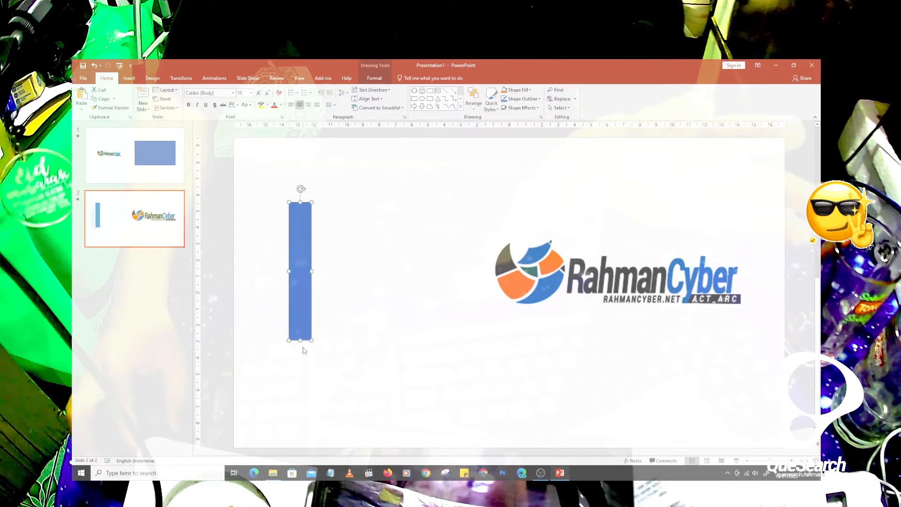
pyautogui.moveTo(300, 339); pyautogui.dragTo(300, 314)
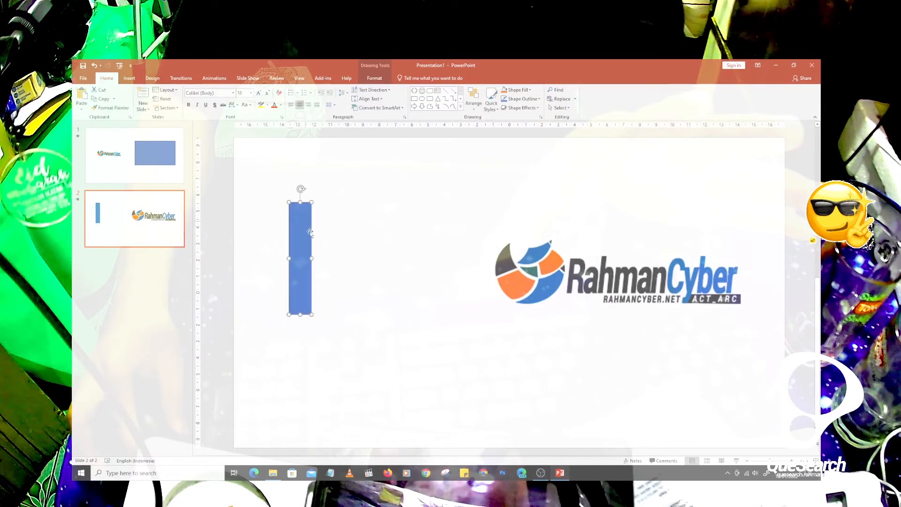
# - Compare both slides and play the slide show from the beginning to preview the rectangle morphing into the narrow bar
pyautogui.click(164, 158)
pyautogui.click(127, 216)
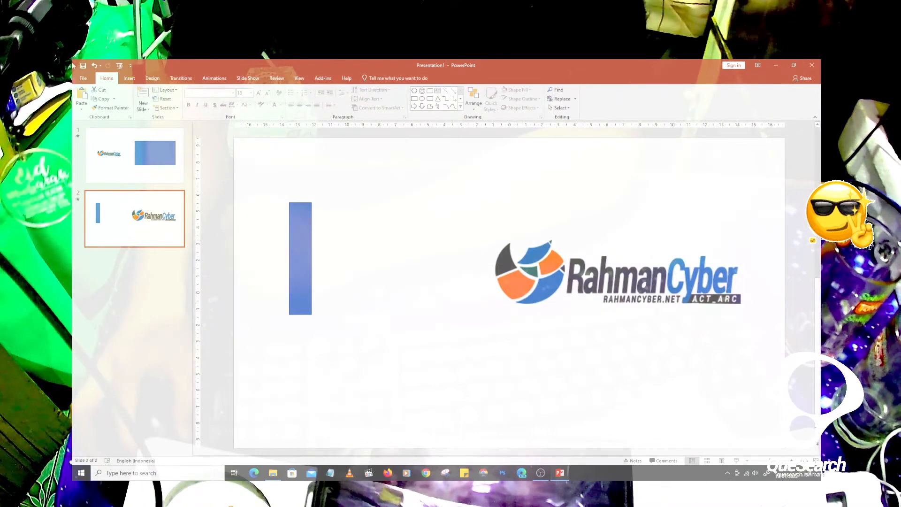
pyautogui.click(122, 65)
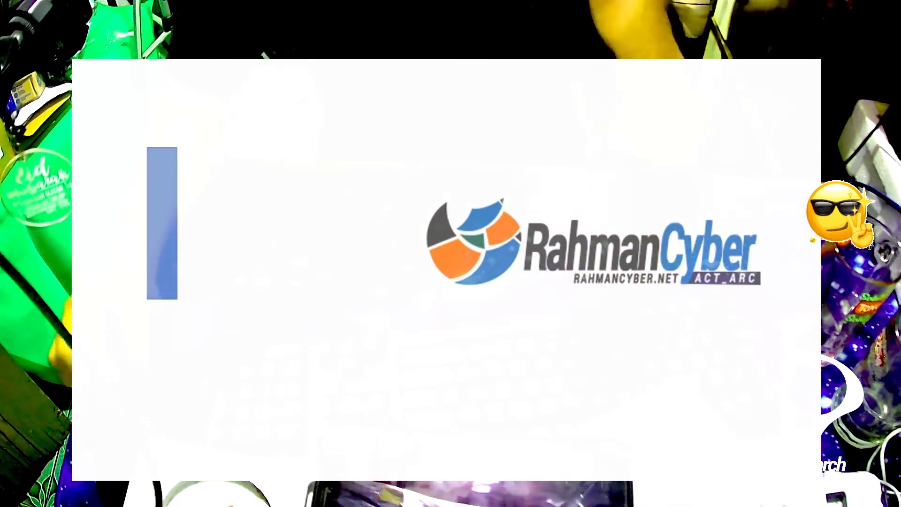
pyautogui.press('Escape')
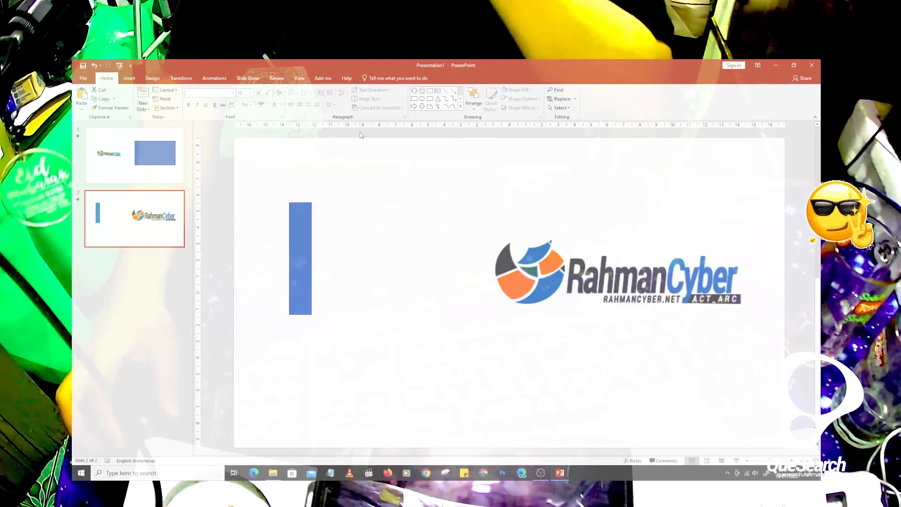
# - Edit the points of the bar on slide 2, pulling its upper-right corner up and outward, and move the shape slightly down
pyautogui.press('pageup')
pyautogui.click(704, 261)
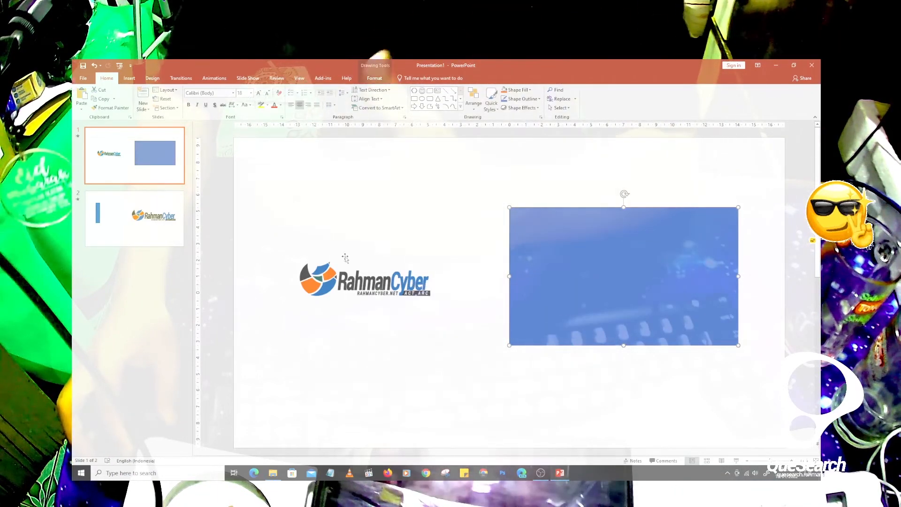
pyautogui.click(176, 230)
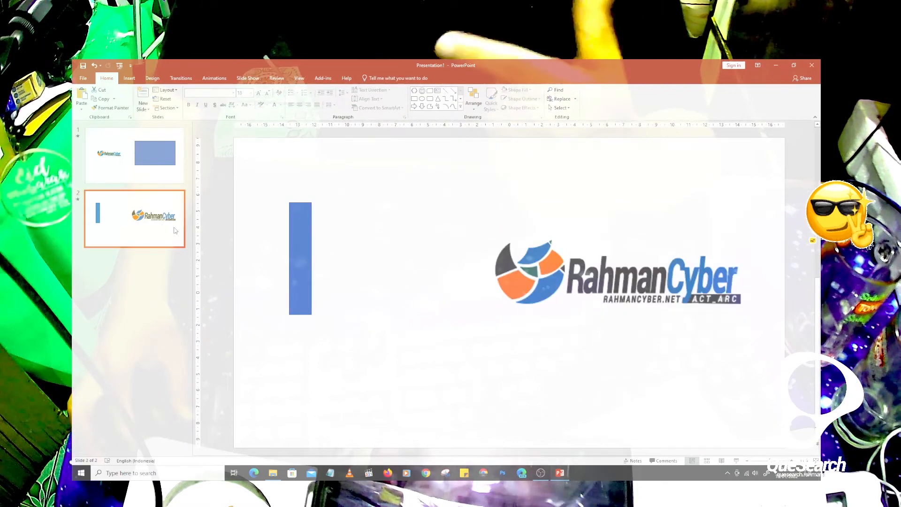
pyautogui.click(296, 235)
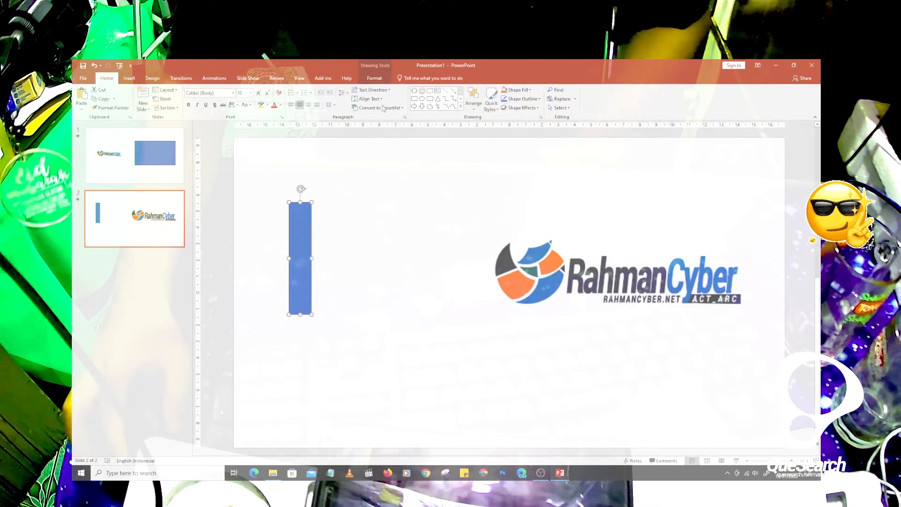
pyautogui.click(375, 78)
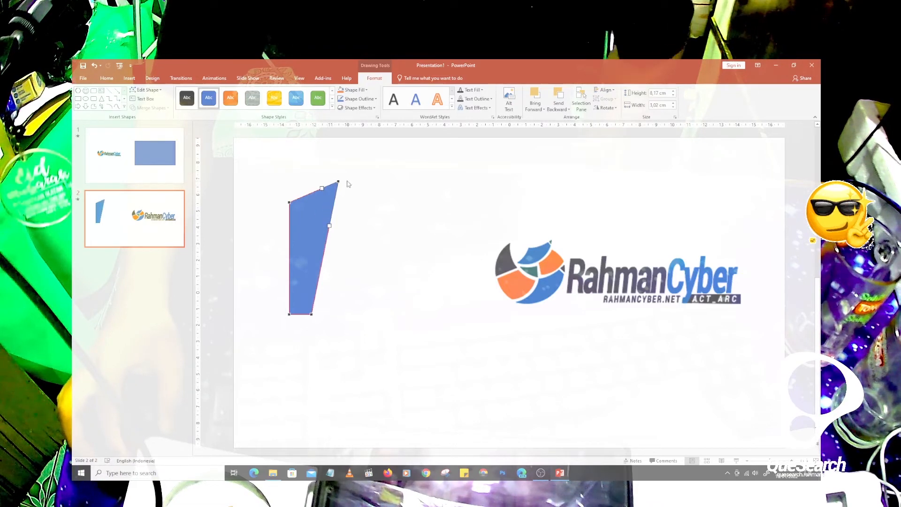
pyautogui.click(224, 170)
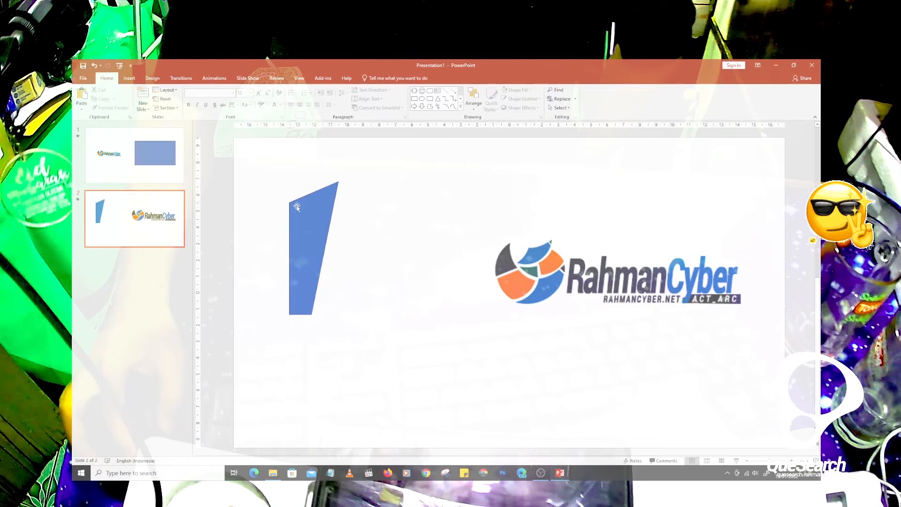
pyautogui.moveTo(312, 209); pyautogui.dragTo(318, 239)
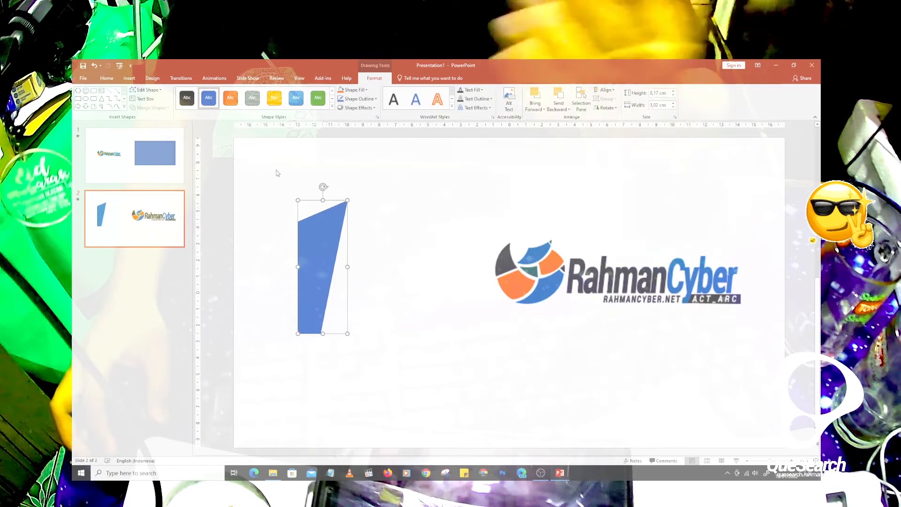
# - Play the slide show to preview the slanted bar, and undo its move and point edit
pyautogui.click(120, 66)
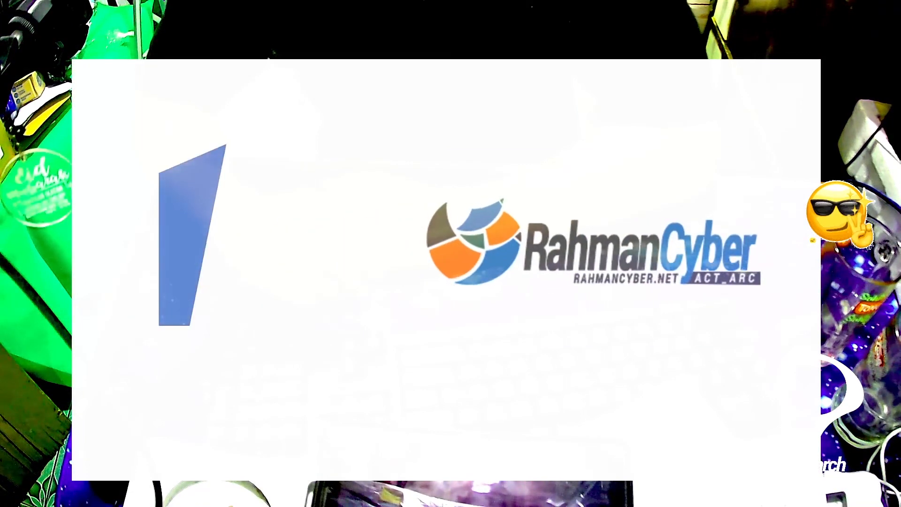
pyautogui.press('Escape')
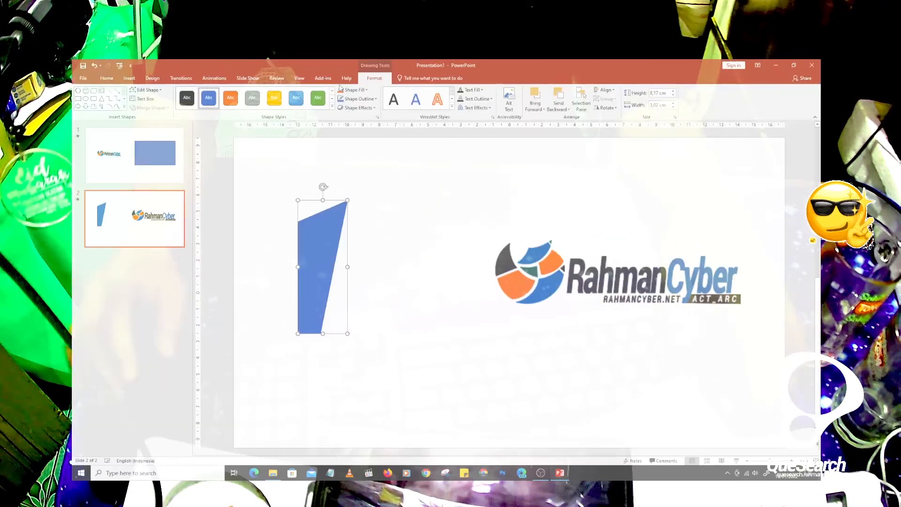
pyautogui.hotkey('ctrl', 'z')
pyautogui.hotkey('ctrl', 'z')
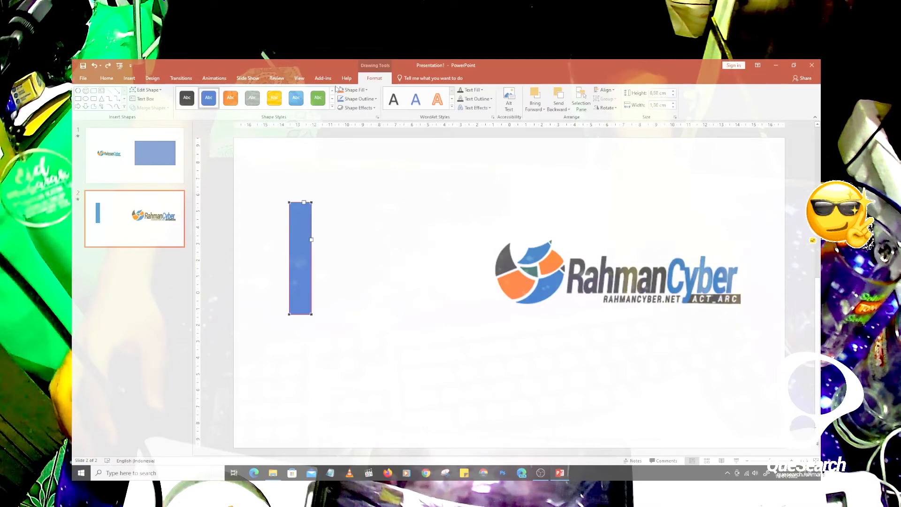
# - Edit the points of the bar on slide 2, pulling both upper corners outward and above the slide's upper edge
pyautogui.click(401, 194)
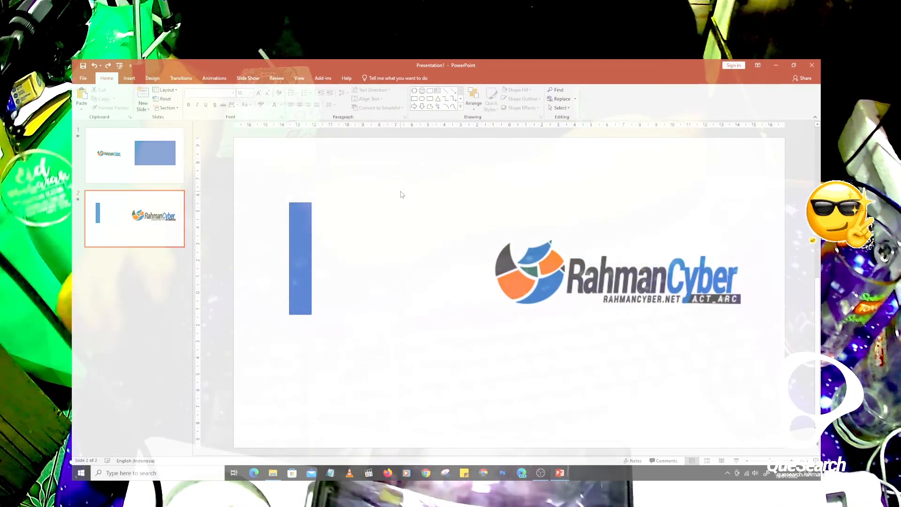
pyautogui.click(300, 221)
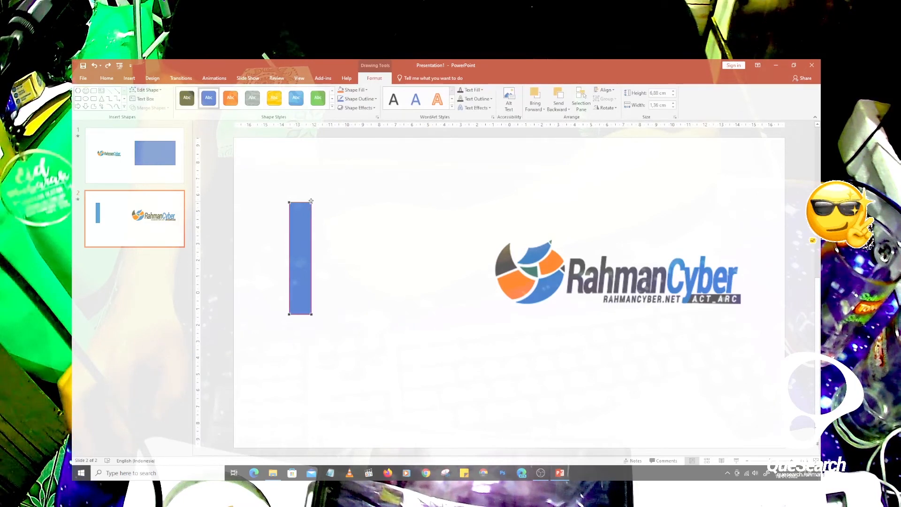
pyautogui.moveTo(323, 133); pyautogui.dragTo(324, 132)
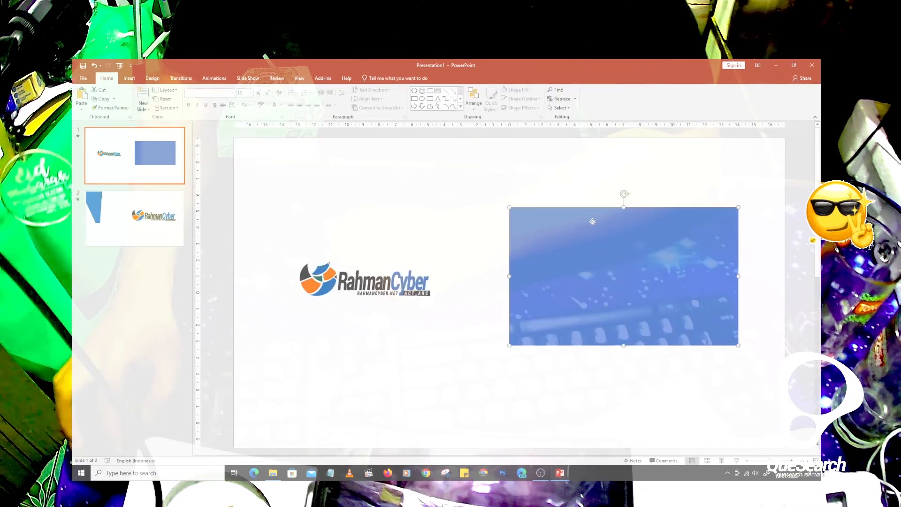
# - Edit the points of slide 1's rectangle, pulling three corners outward into an irregular quadrilateral about 16.5 cm wide and 20.3 cm high
pyautogui.doubleClick(593, 222)
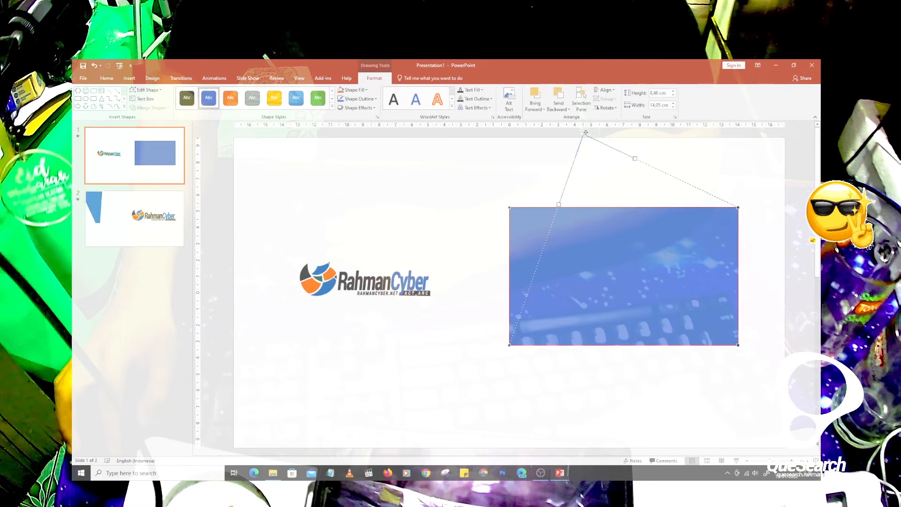
pyautogui.moveTo(586, 133); pyautogui.dragTo(582, 133)
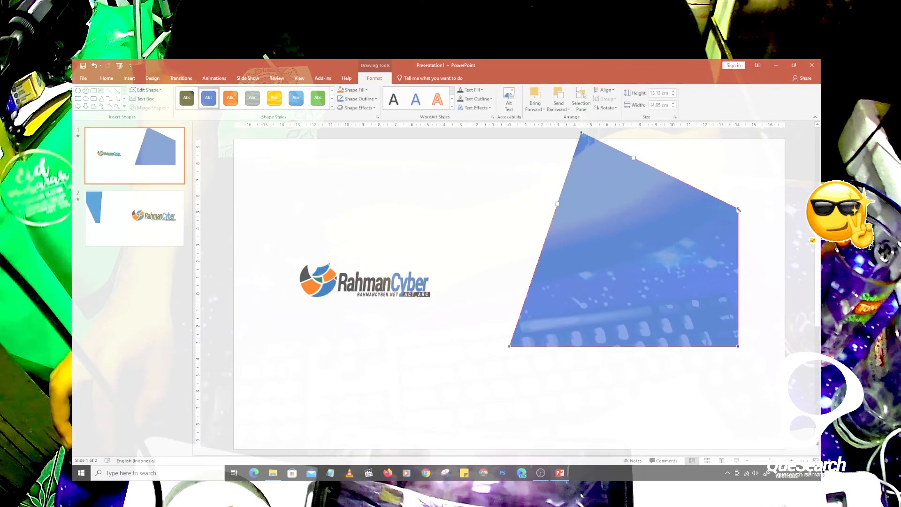
pyautogui.moveTo(798, 169); pyautogui.dragTo(797, 168)
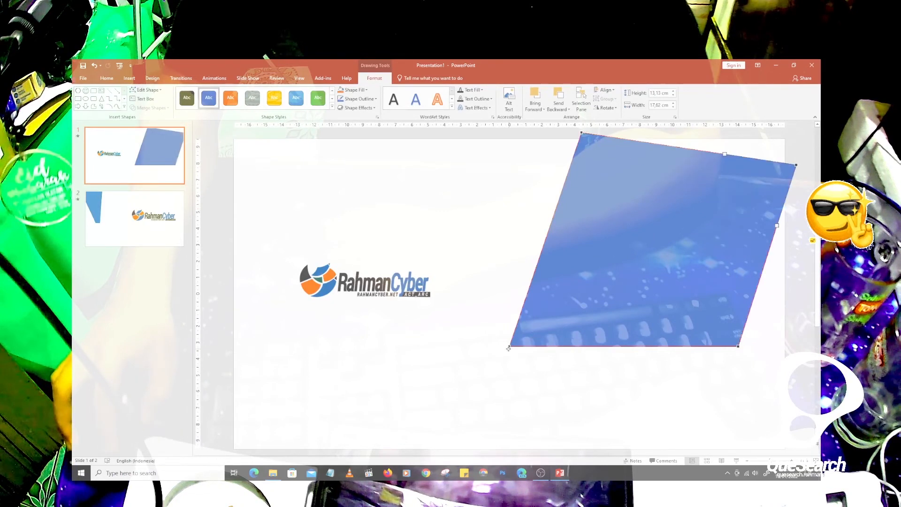
pyautogui.moveTo(527, 463); pyautogui.dragTo(528, 461)
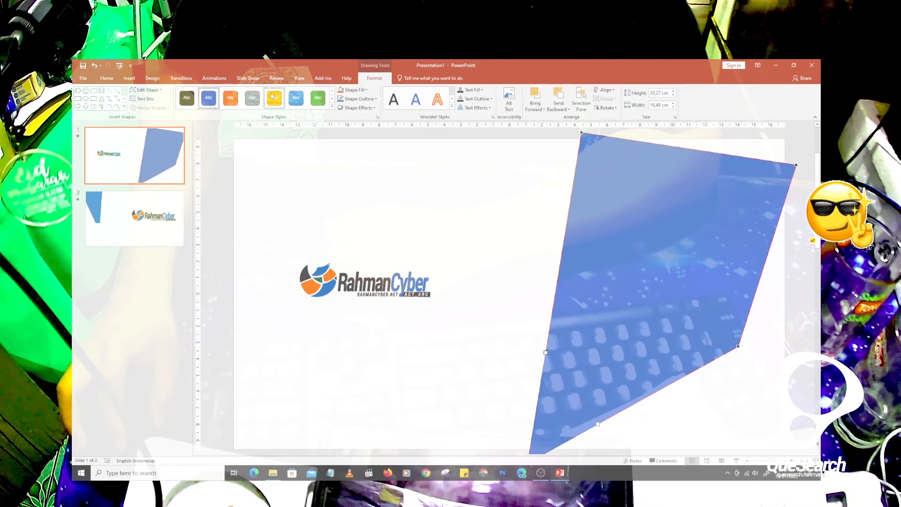
# - Play the slide show from the beginning to preview the transition between the reshaped shapes, and select the reshaped bar on slide 2
pyautogui.click(119, 69)
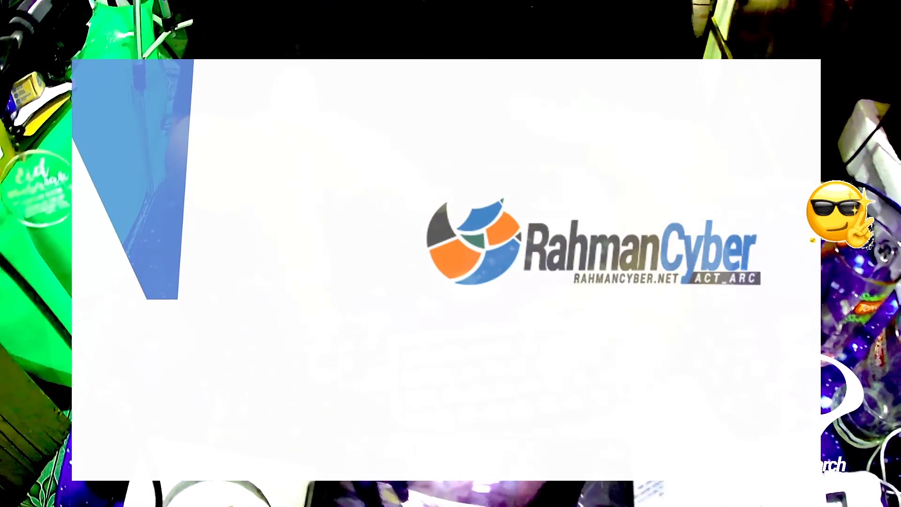
pyautogui.press('Escape')
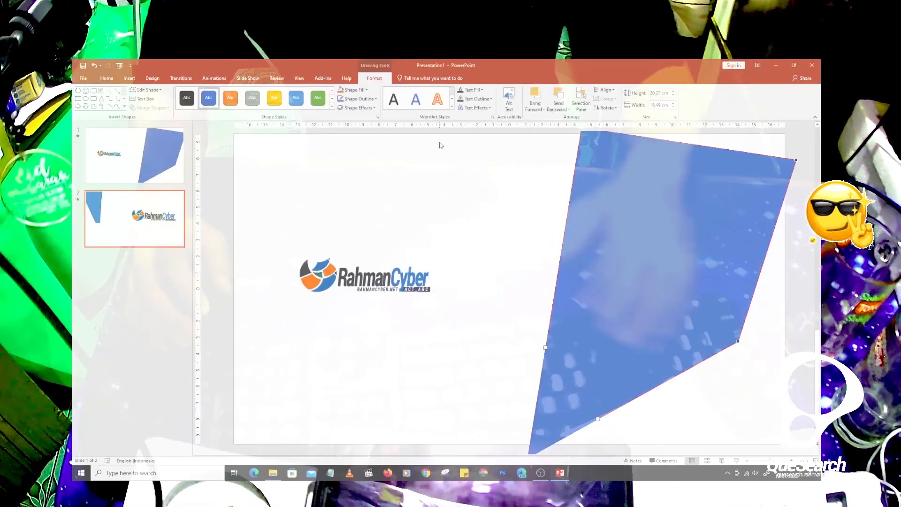
pyautogui.click(168, 177)
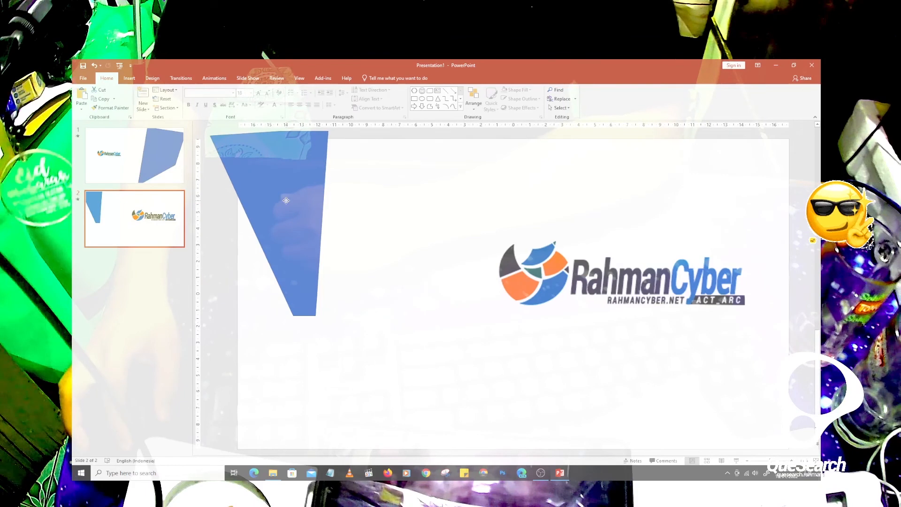
pyautogui.click(291, 205)
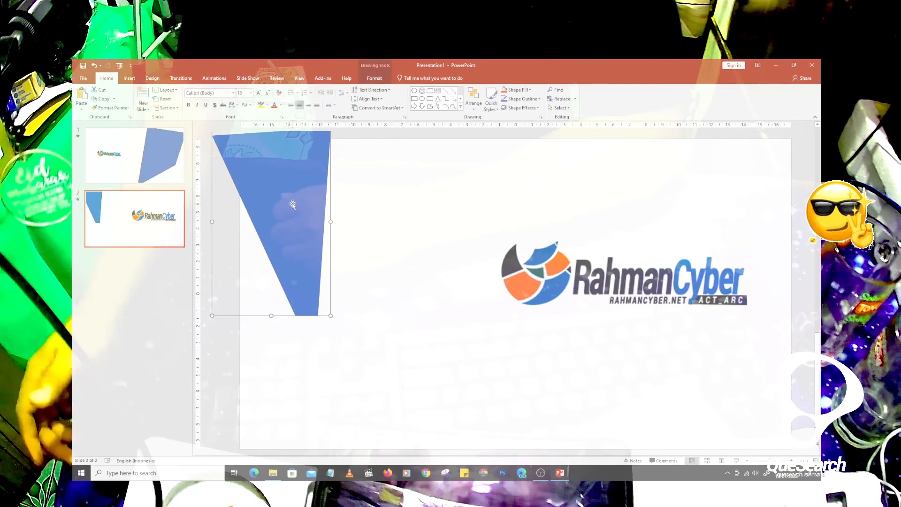